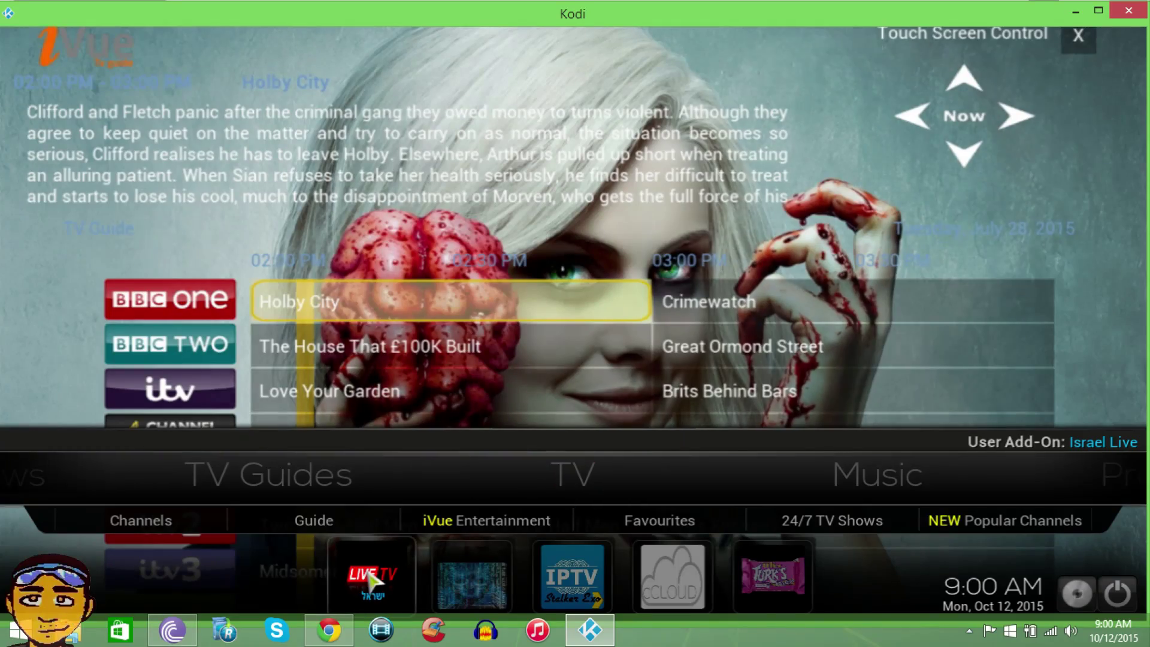
# - Accept the Noobs and Nerds forum registration terms in Chrome, review the form, then return to Kodi
pyautogui.click(321, 634)
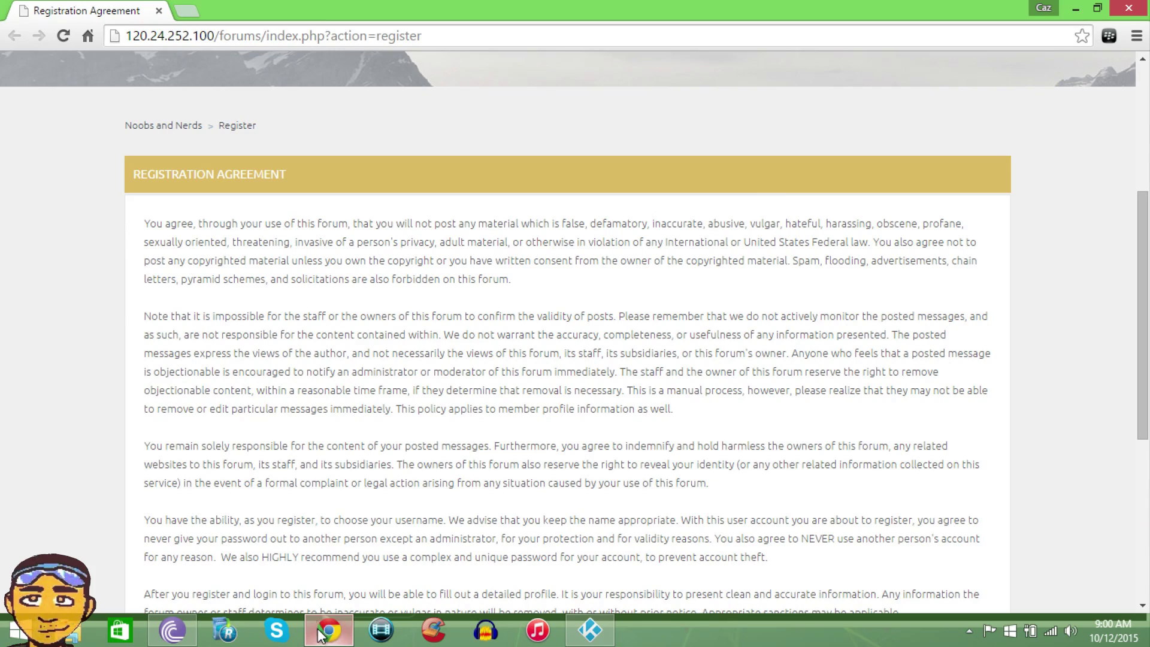
pyautogui.moveTo(1136, 239); pyautogui.dragTo(1105, 337)
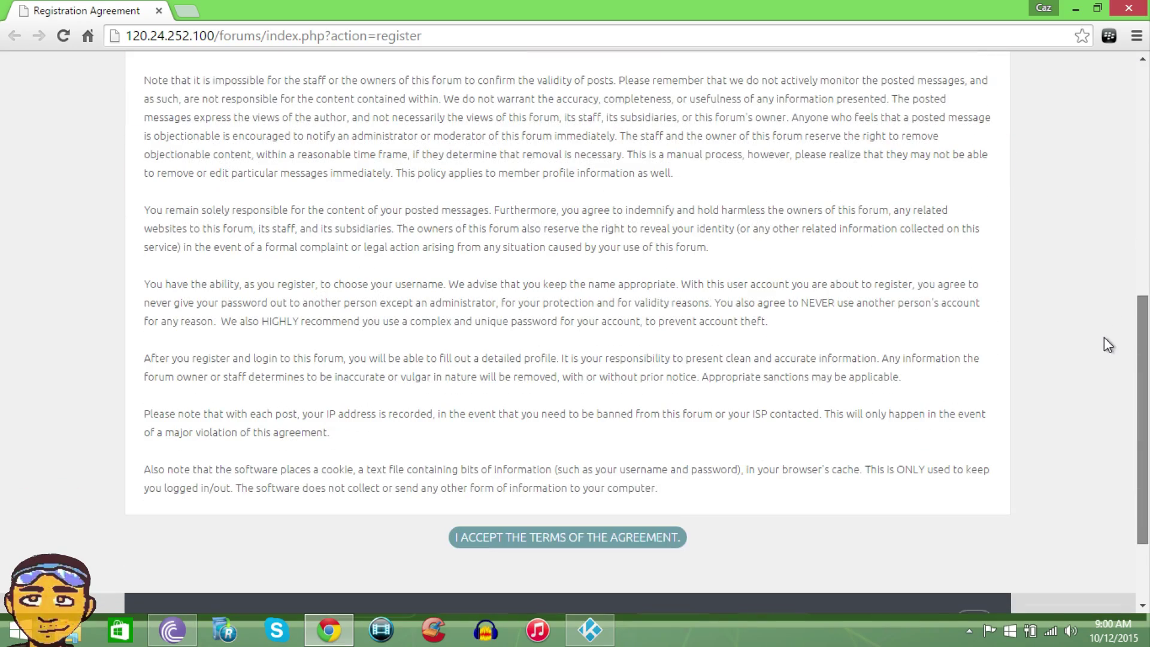
pyautogui.click(577, 537)
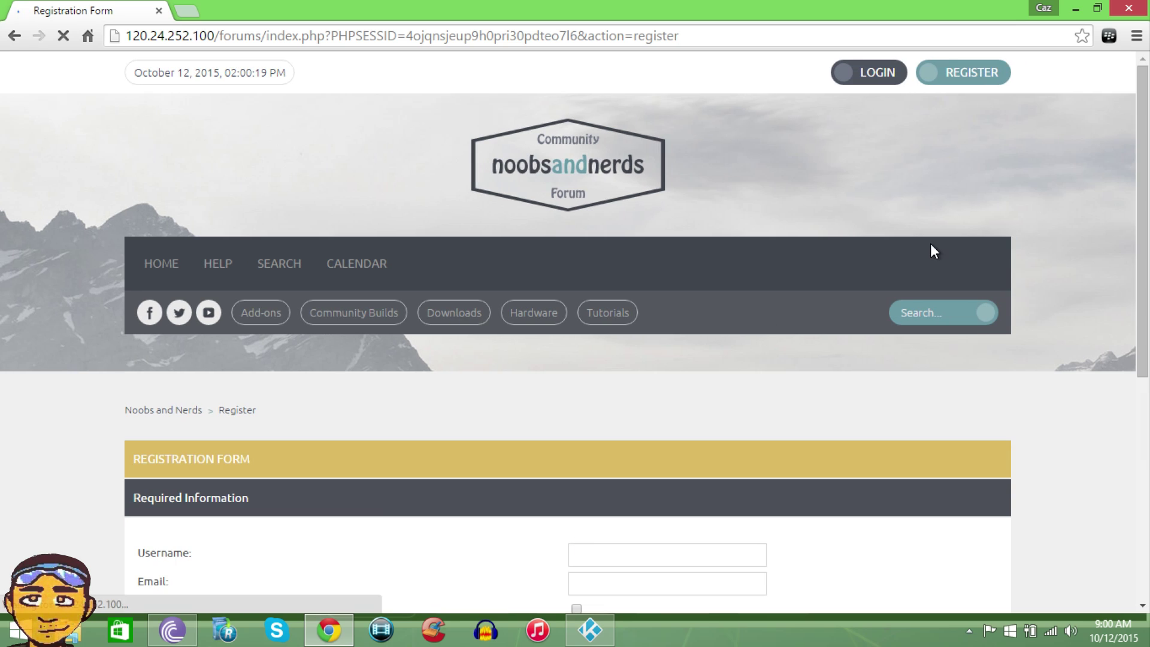
pyautogui.moveTo(1139, 166); pyautogui.dragTo(1138, 323)
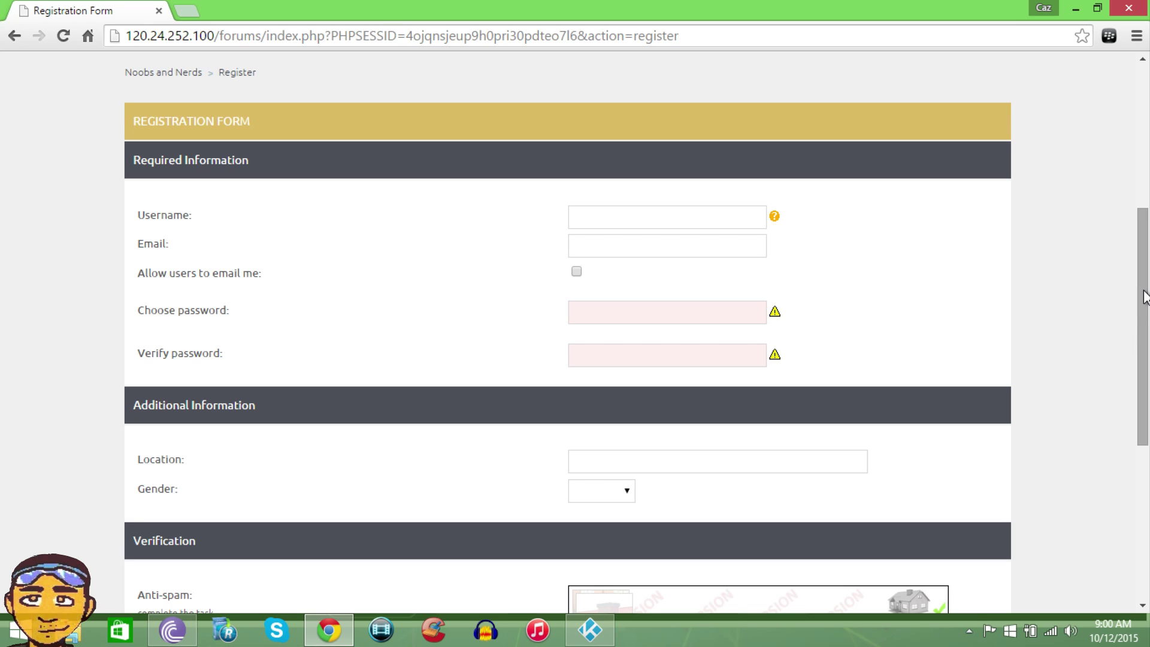
pyautogui.moveTo(1145, 296); pyautogui.dragTo(1146, 384)
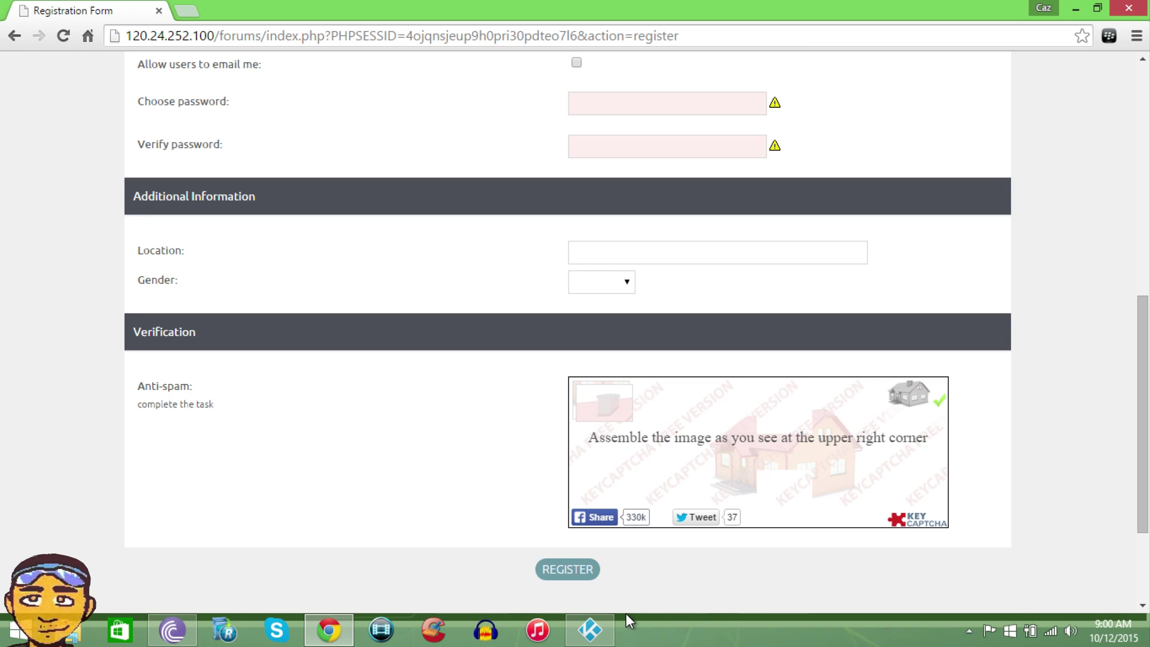
pyautogui.click(596, 626)
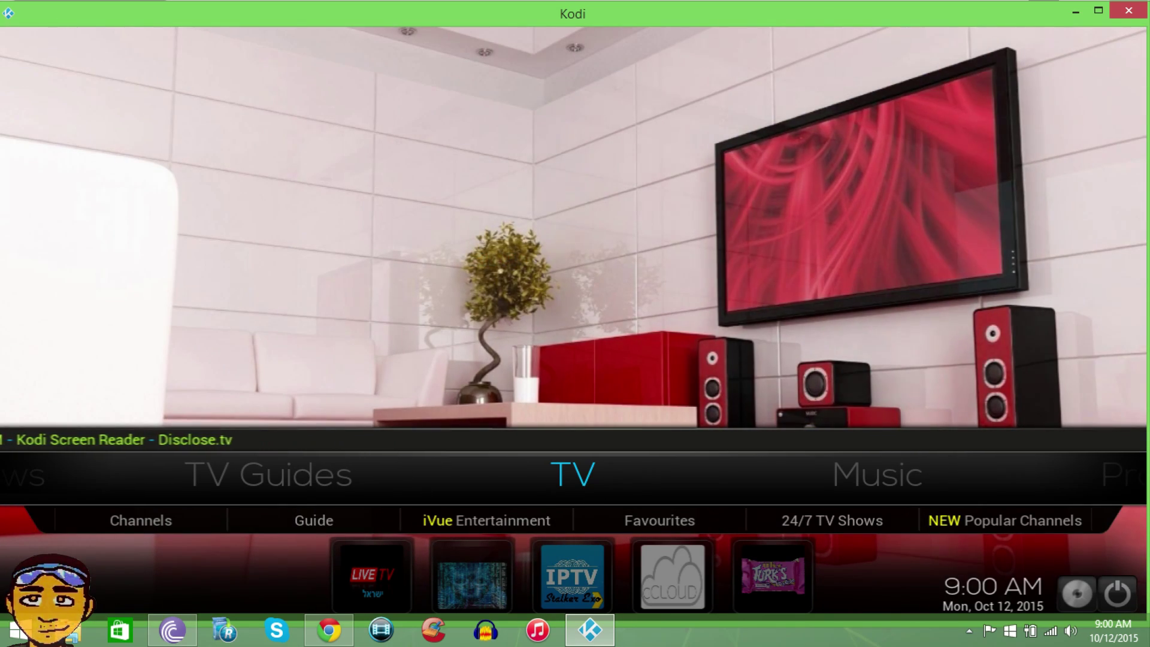
# - Open File Manager from System on the home menu and highlight Add source in the source list
pyautogui.press('Right')
pyautogui.press('Right')
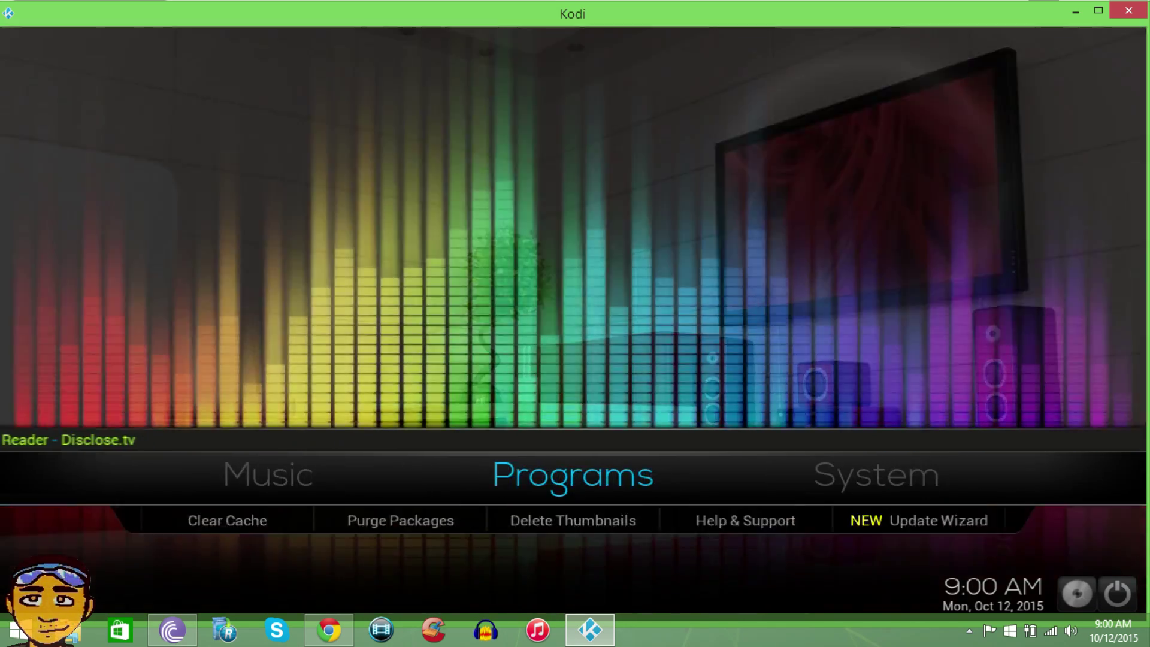
pyautogui.press('Right')
pyautogui.press('Left')
pyautogui.press('Right')
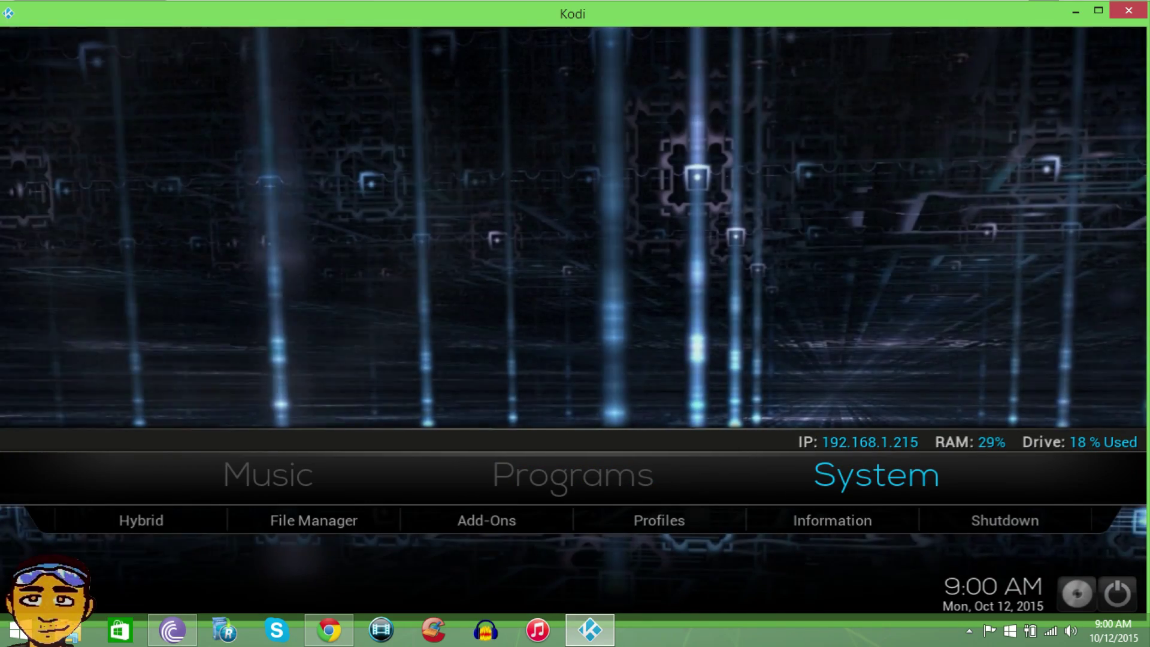
pyautogui.press('Down')
pyautogui.press('Right')
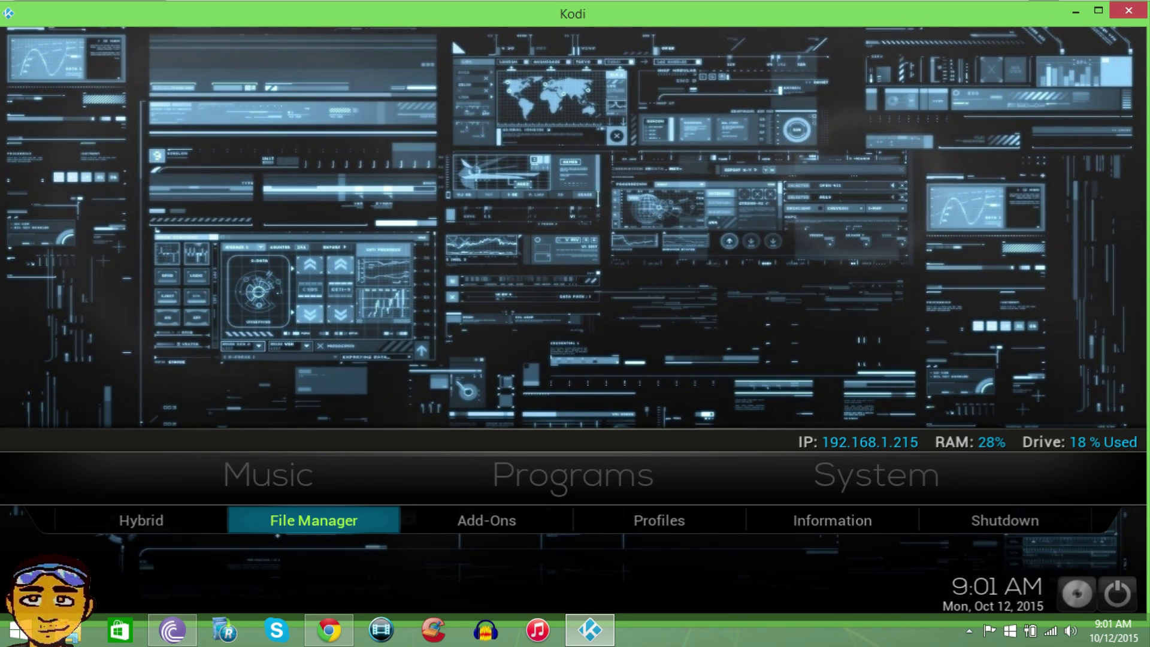
pyautogui.press('Return')
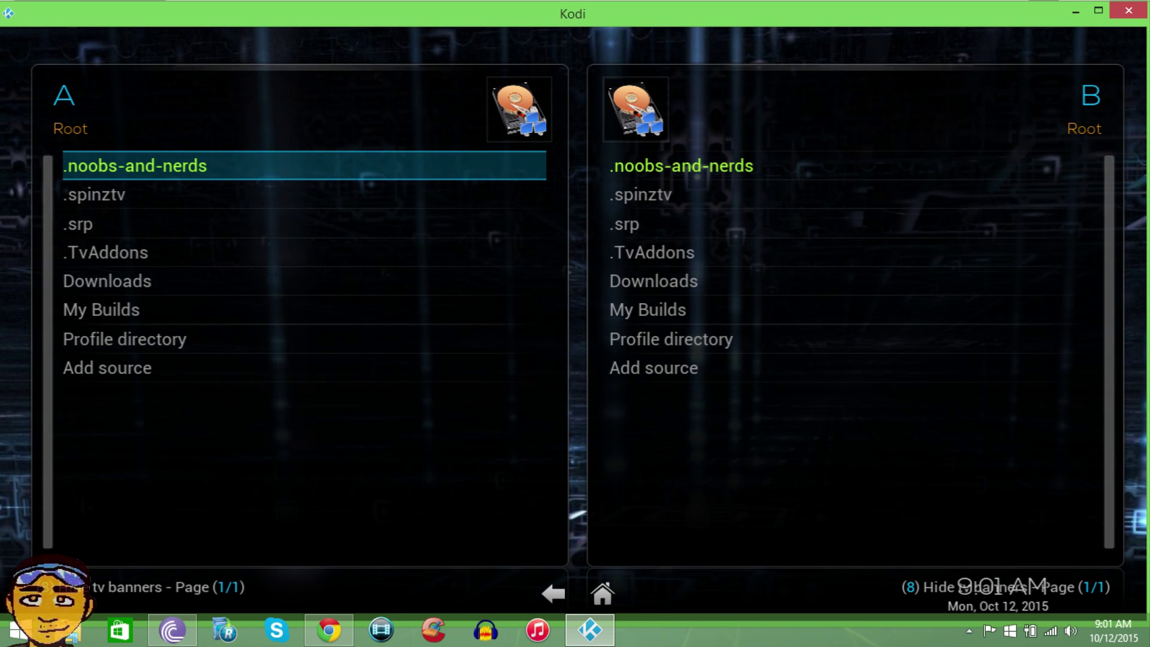
pyautogui.press('Down')
pyautogui.press('Up')
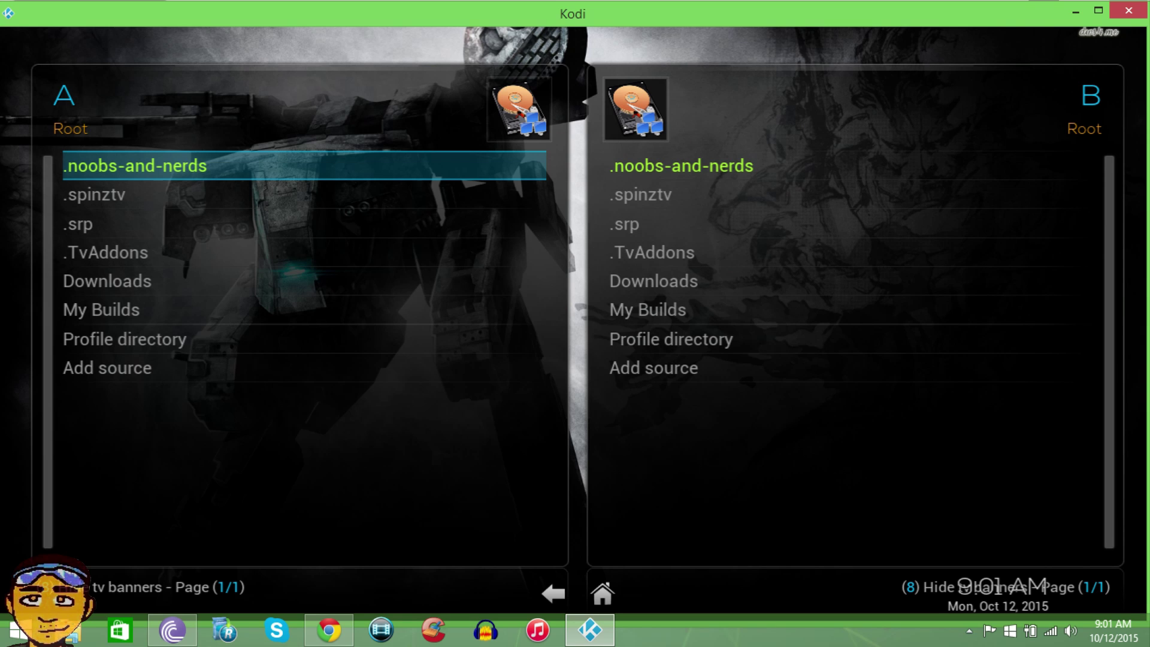
pyautogui.press('Down')
pyautogui.press('Down')
pyautogui.press('Down')
pyautogui.press('Down')
pyautogui.press('Down')
pyautogui.press('Down')
pyautogui.press('Down')
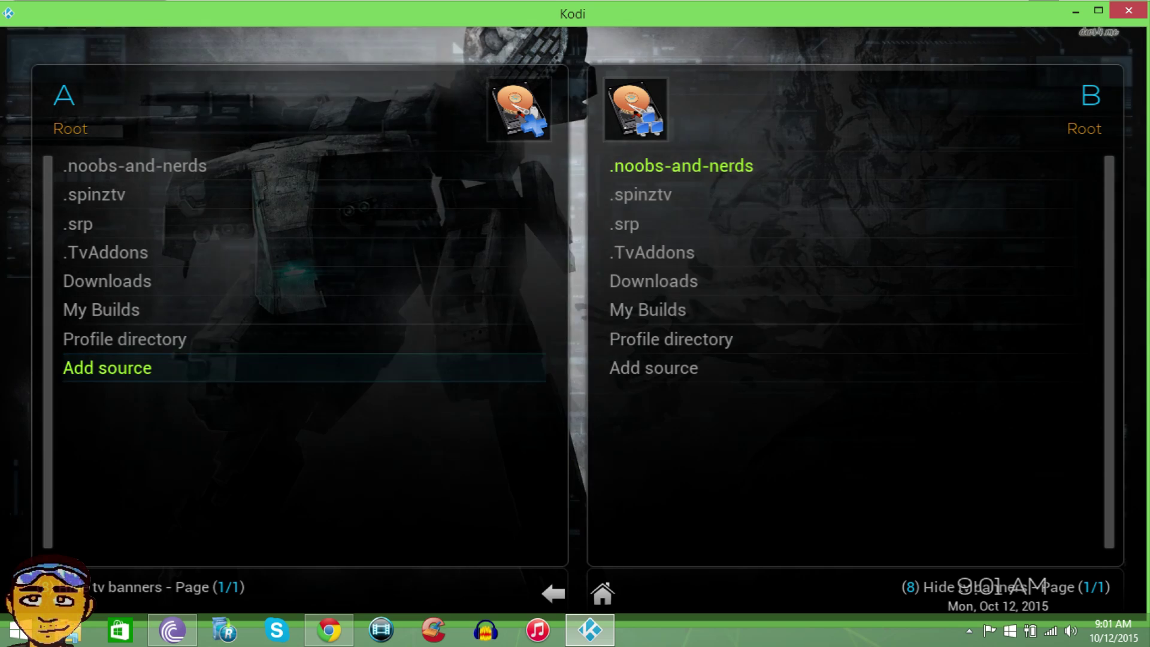
pyautogui.press('Return')
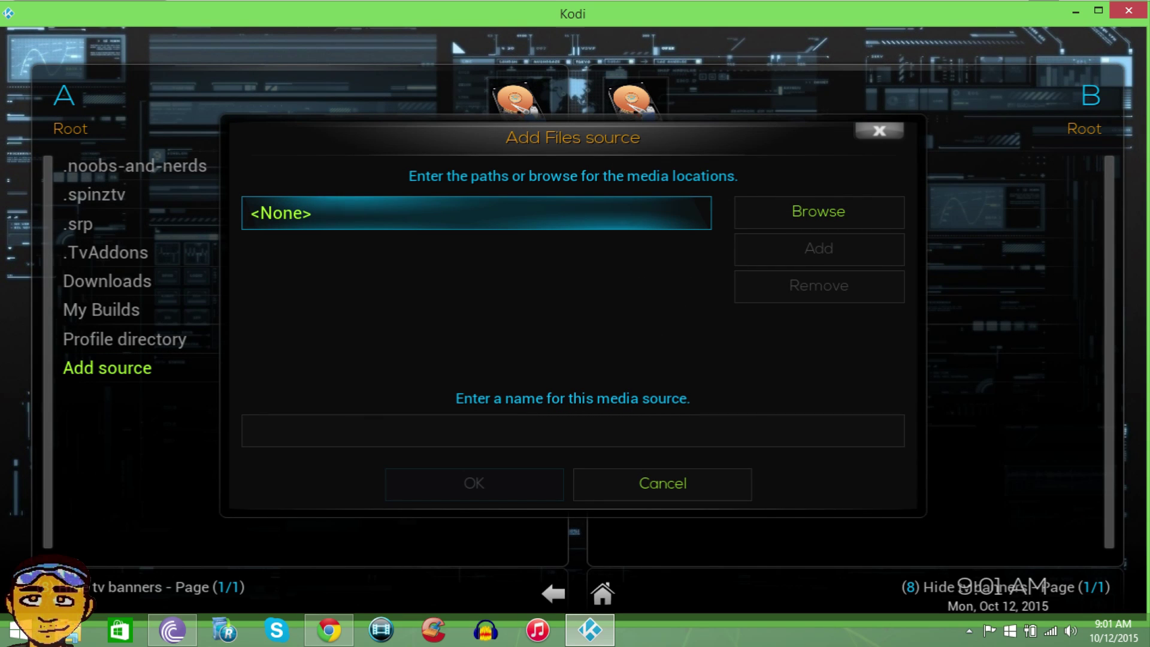
pyautogui.press('Return')
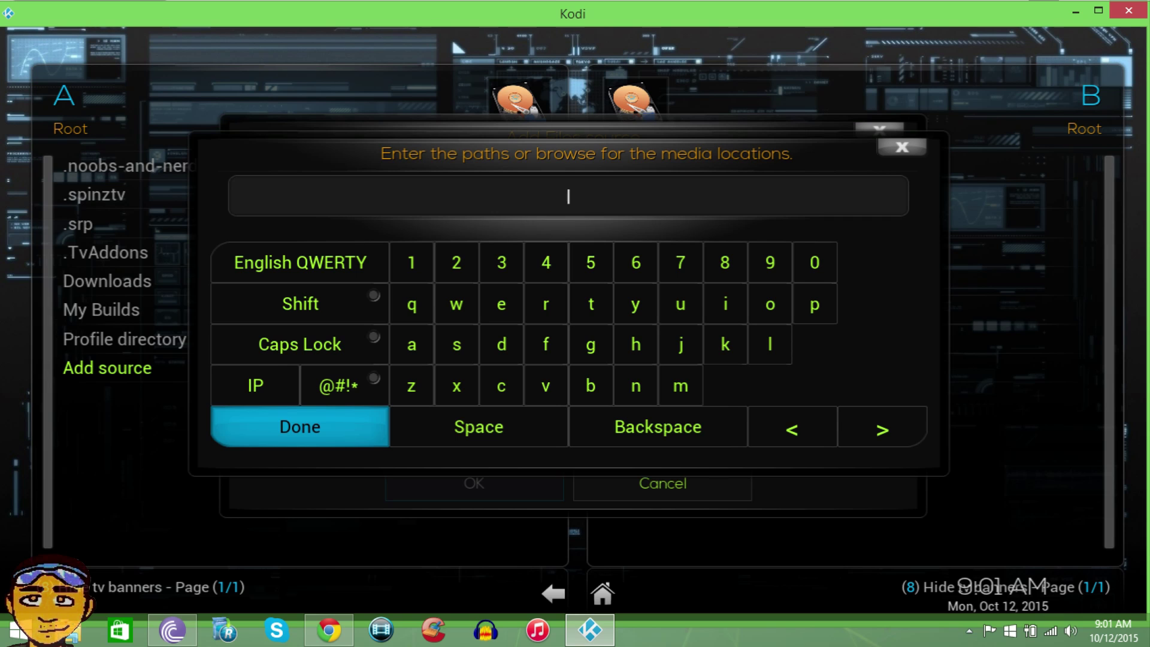
pyautogui.write('http://')
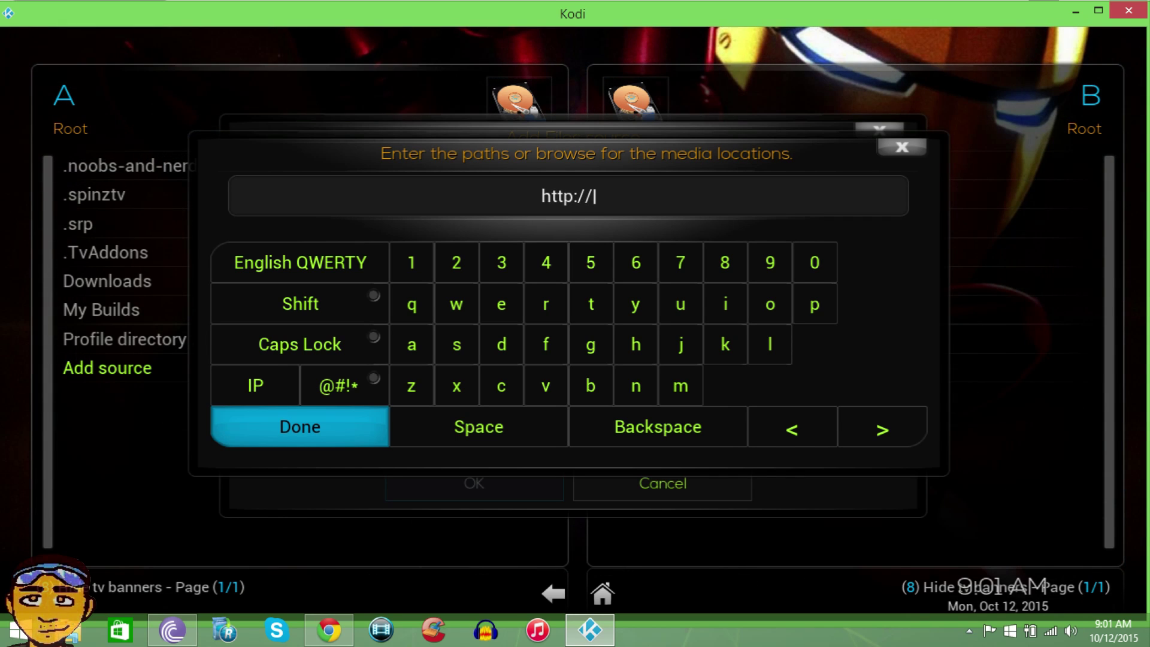
pyautogui.write('n')
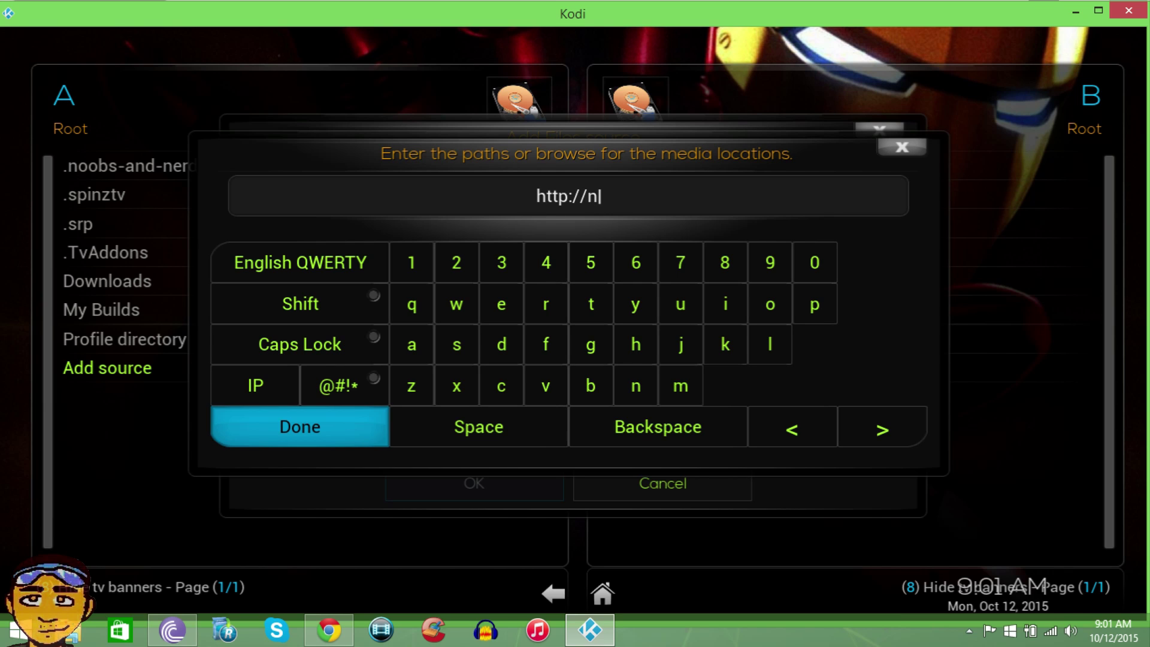
pyautogui.write('oob')
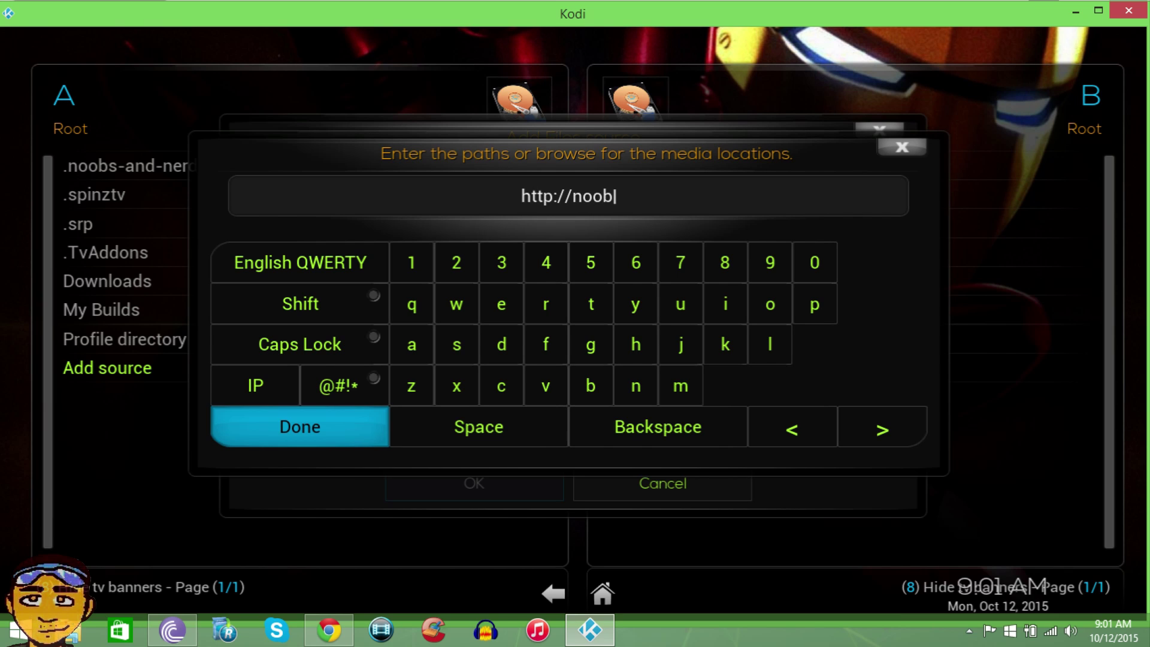
pyautogui.write('sa')
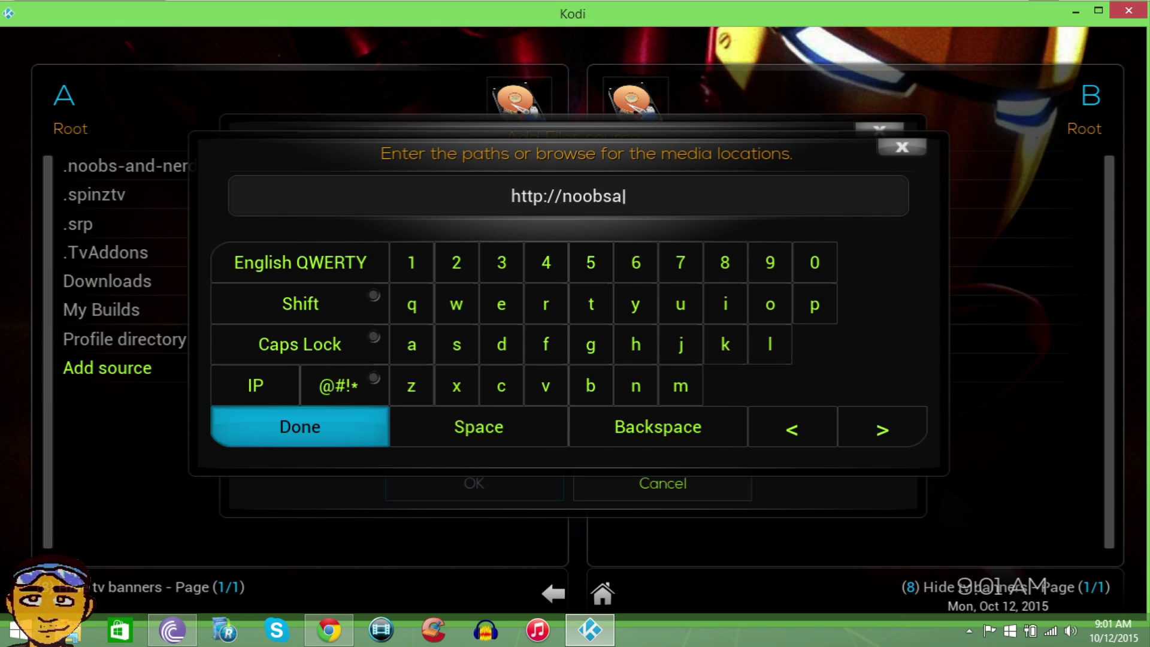
pyautogui.write('ndnerds')
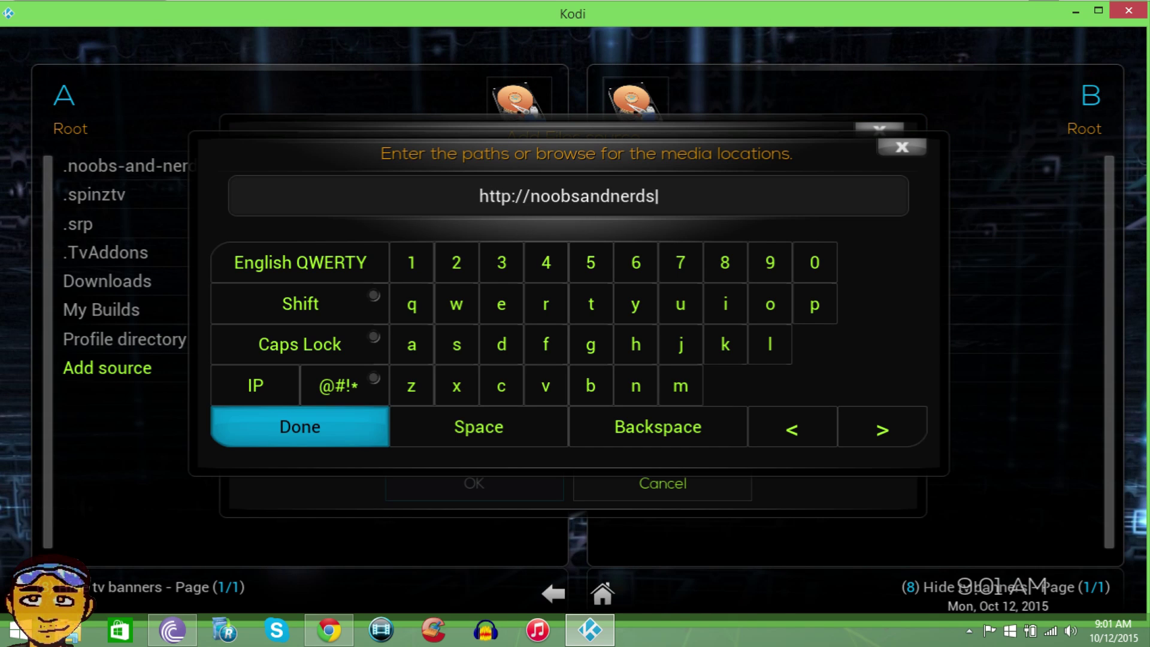
pyautogui.write('.com/')
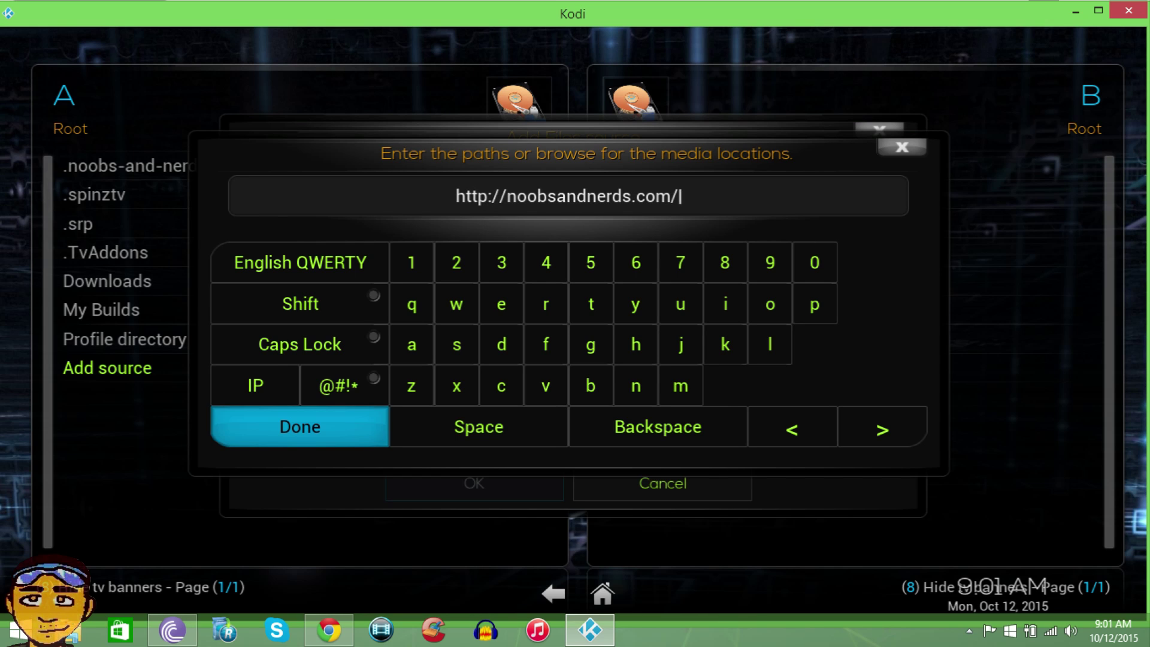
pyautogui.write('portal')
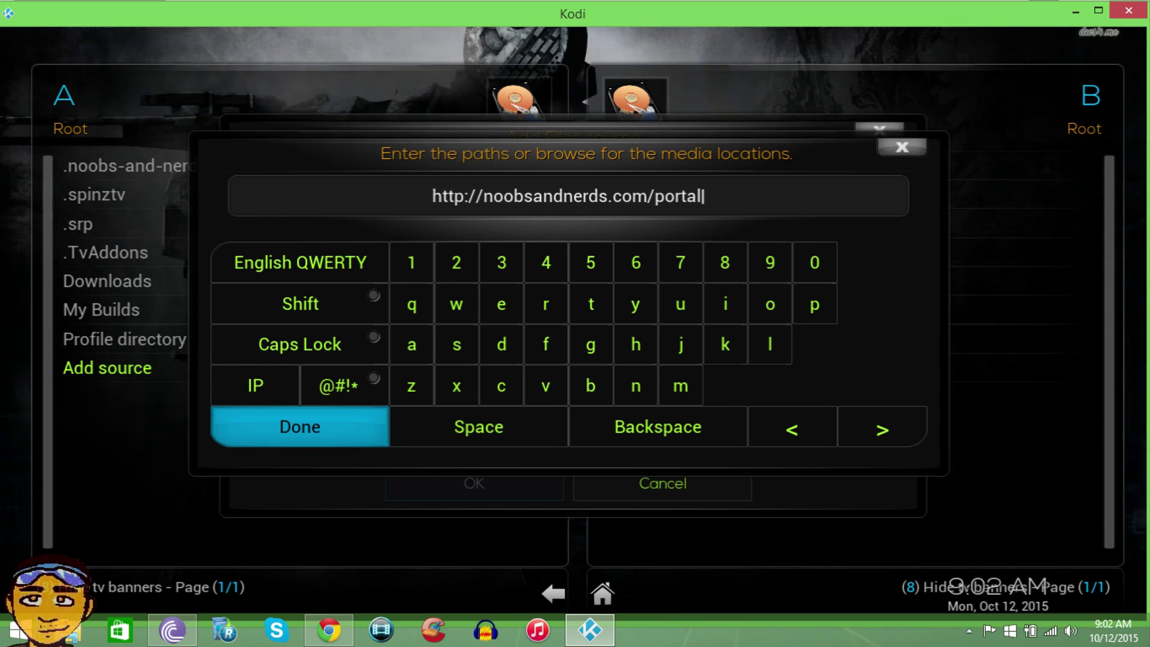
pyautogui.press('Return')
# - Name the new source .CommunityPortal and save it
pyautogui.press('Down')
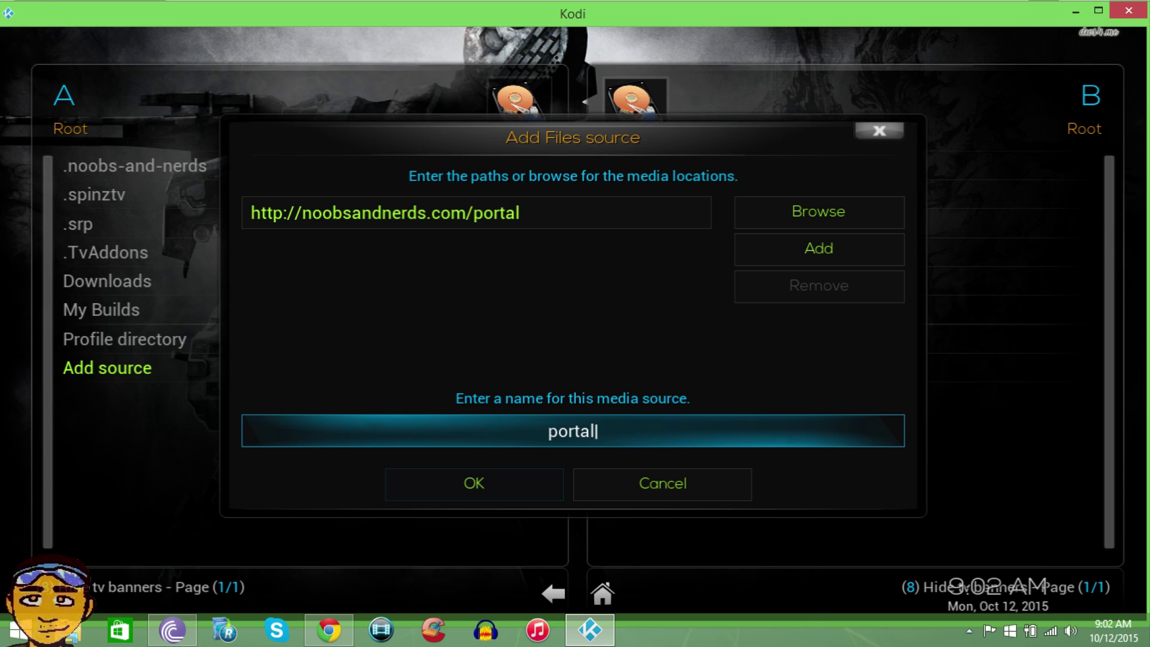
pyautogui.press('BackSpace')
pyautogui.press('BackSpace')
pyautogui.press('BackSpace')
pyautogui.press('BackSpace')
pyautogui.press('BackSpace')
pyautogui.press('BackSpace')
pyautogui.write('.Commun')
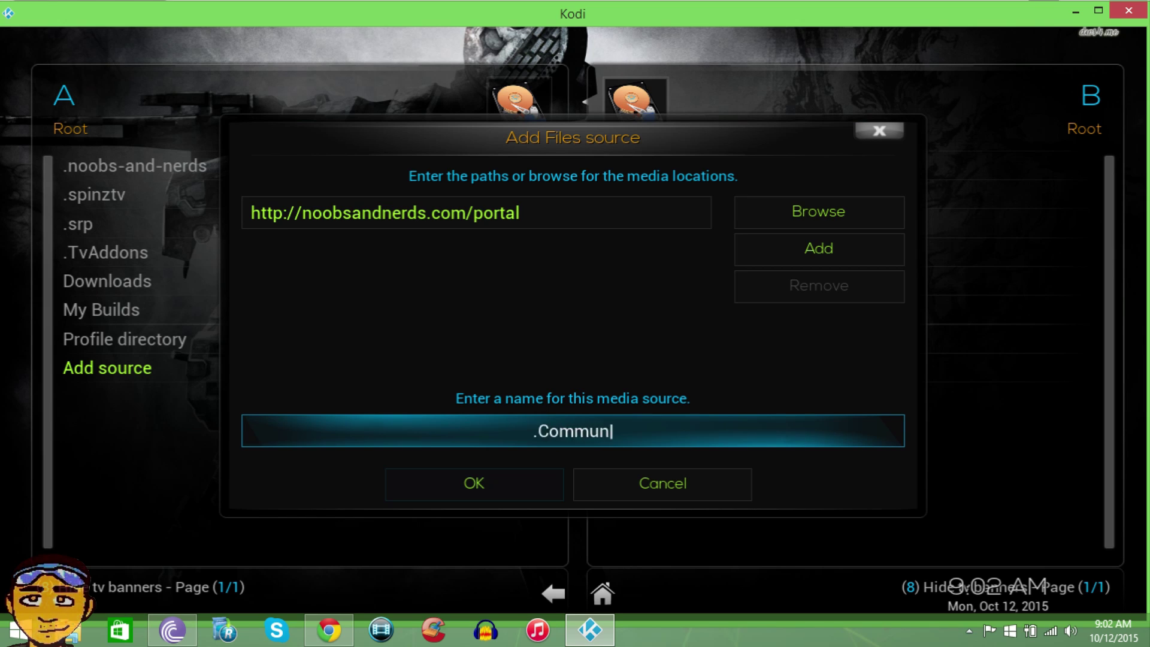
pyautogui.write('ityPortal')
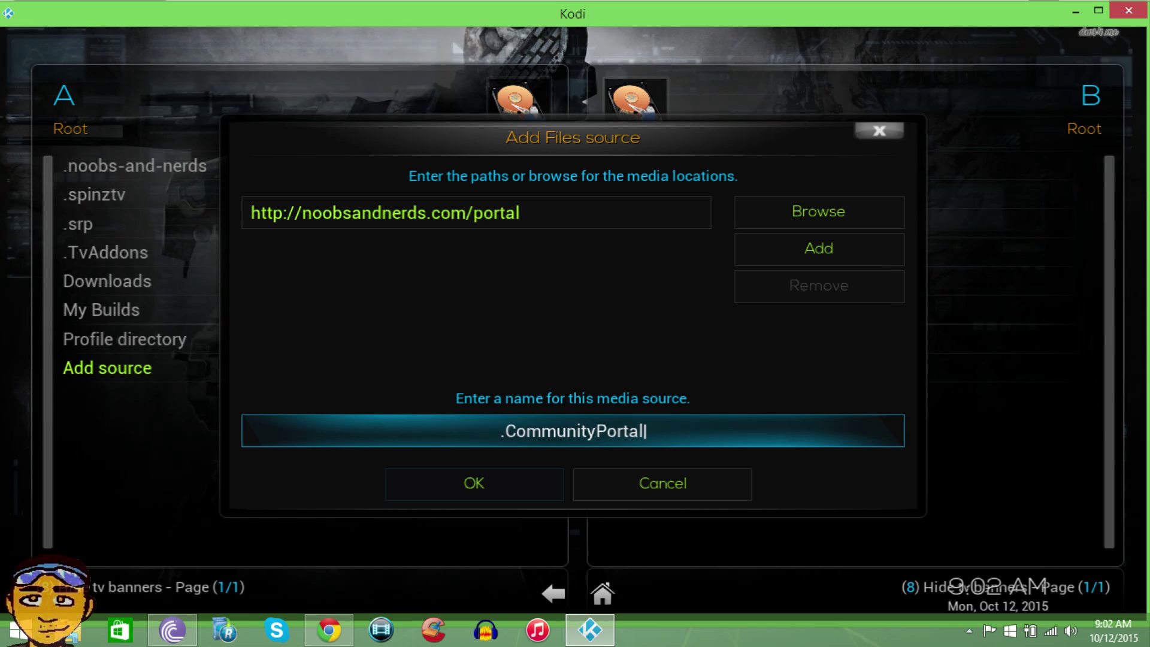
pyautogui.press('Down')
pyautogui.press('Return')
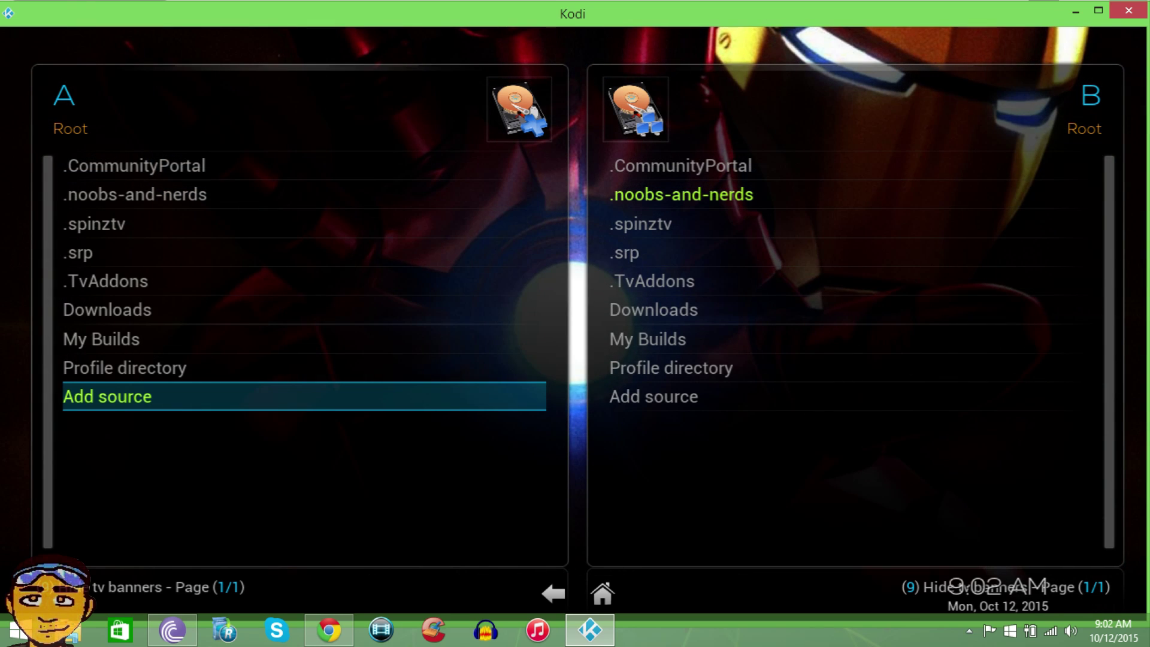
# - Try opening the .noobs-and-nerds source and dismiss its connection error
pyautogui.press('Up')
pyautogui.press('Up')
pyautogui.press('Up')
pyautogui.press('Up')
pyautogui.press('Up')
pyautogui.press('Up')
pyautogui.press('Up')
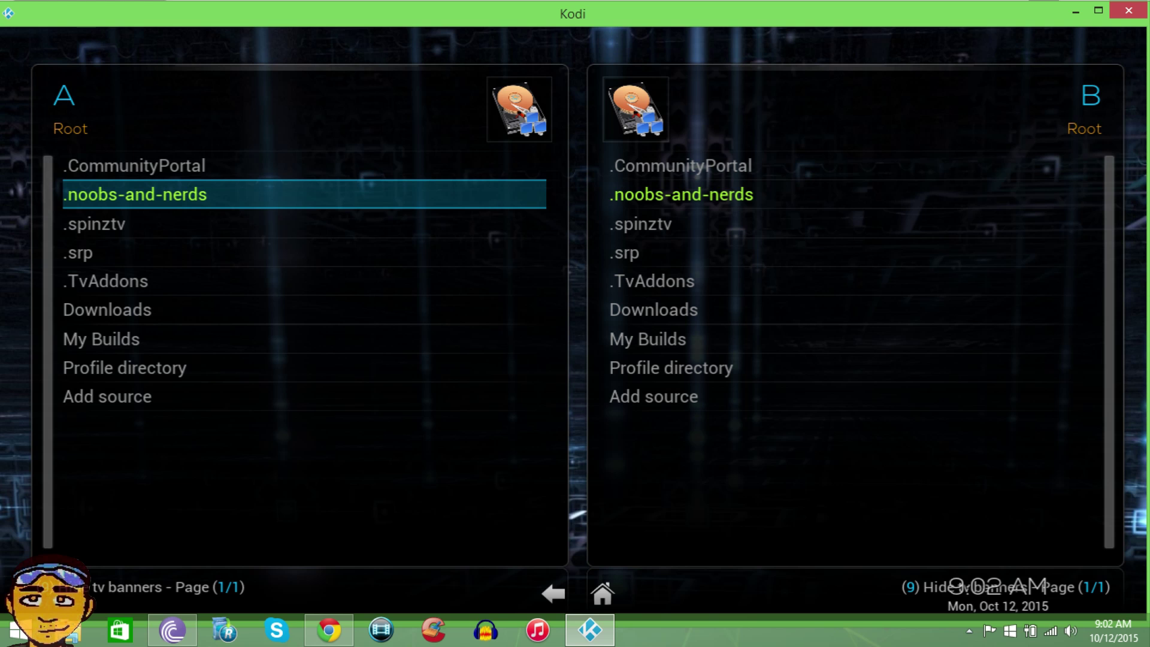
pyautogui.press('Return')
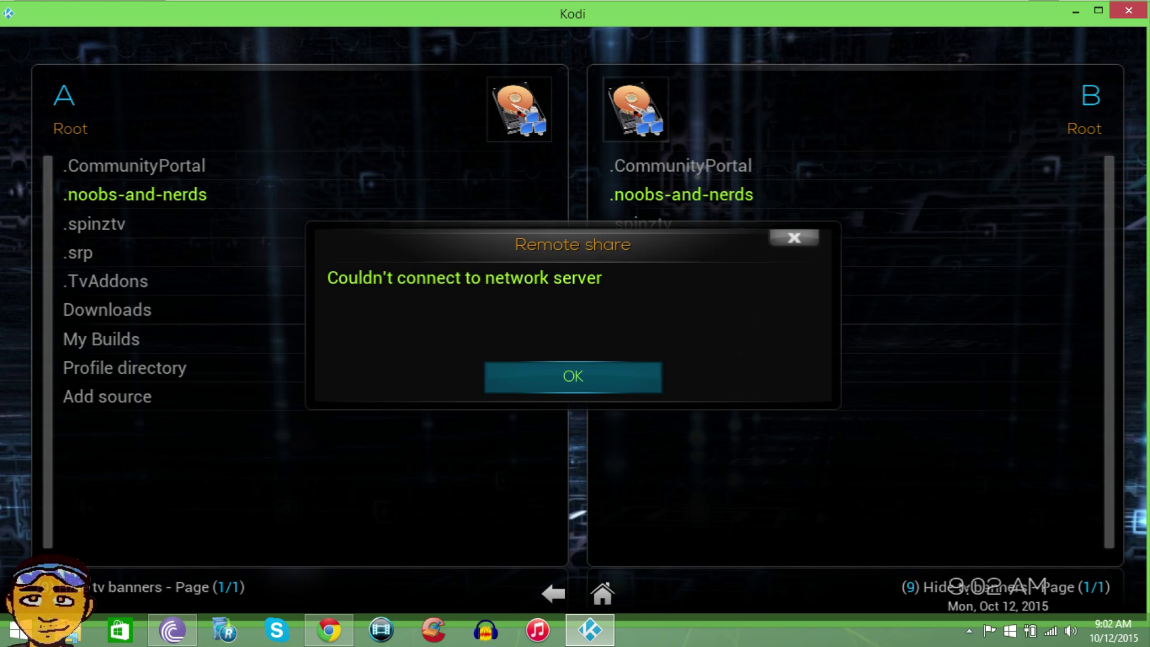
pyautogui.press('Return')
# - Open .CommunityPortal to confirm Community_Portal.zip is listed, then leave the File Manager
pyautogui.press('Up')
pyautogui.press('Return')
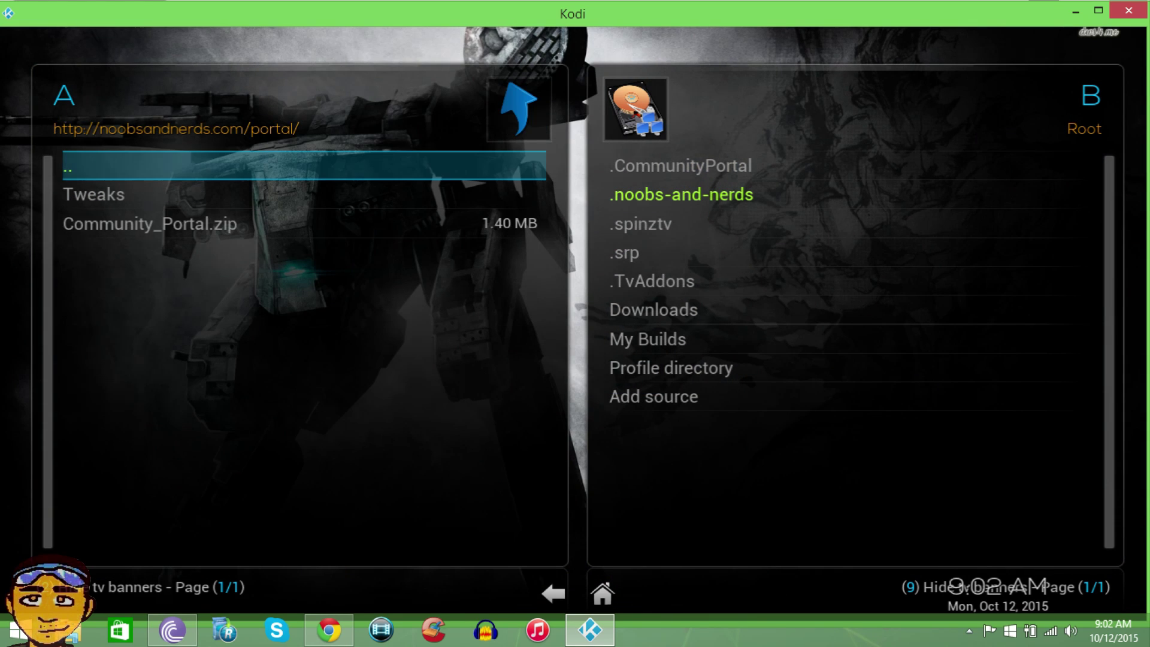
pyautogui.press('Return')
pyautogui.press('Down')
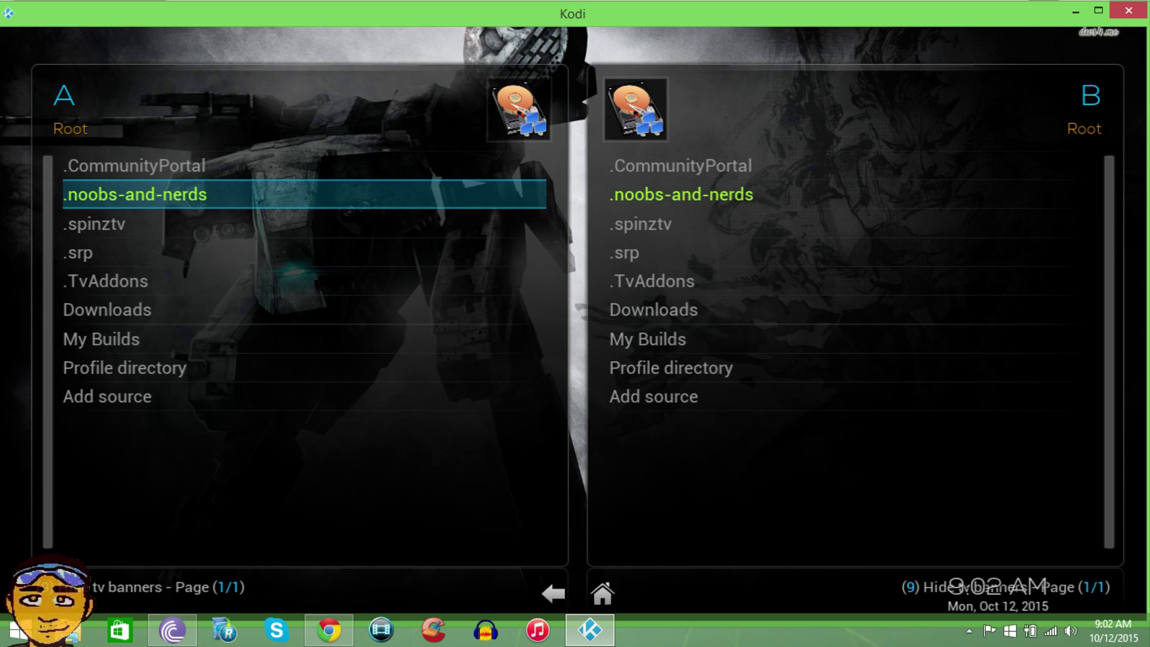
pyautogui.press('Escape')
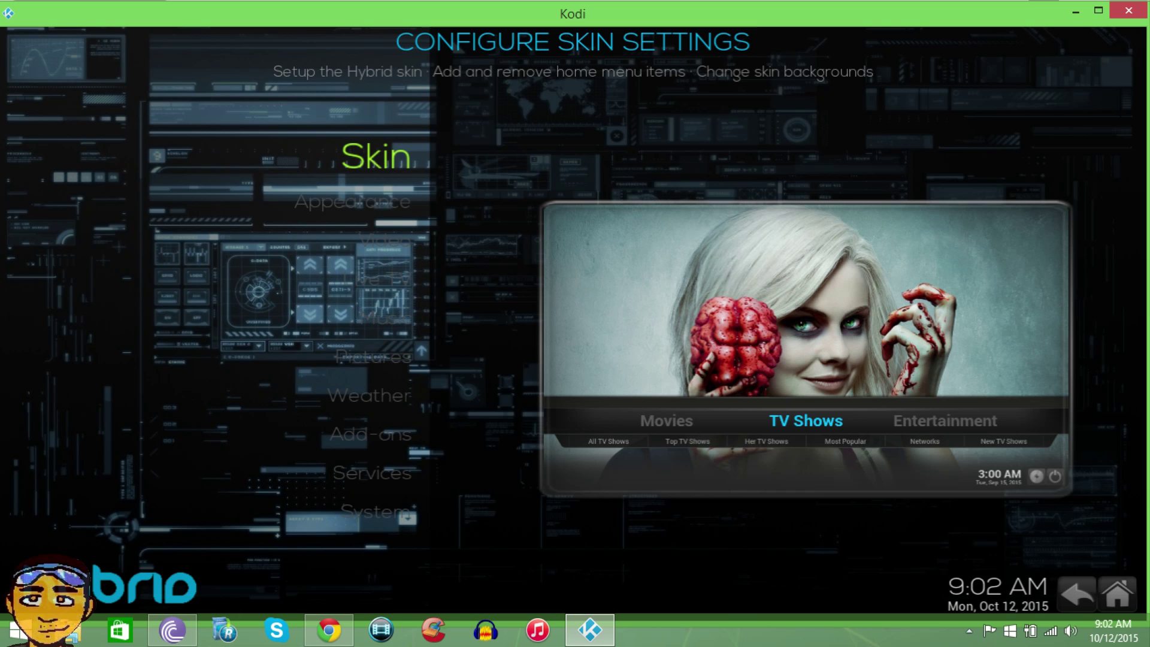
# - Go to the Add-ons settings category and open Install from zip file
pyautogui.press('Down')
pyautogui.press('Down')
pyautogui.press('Down')
pyautogui.press('Down')
pyautogui.press('Down')
pyautogui.press('Down')
pyautogui.press('Down')
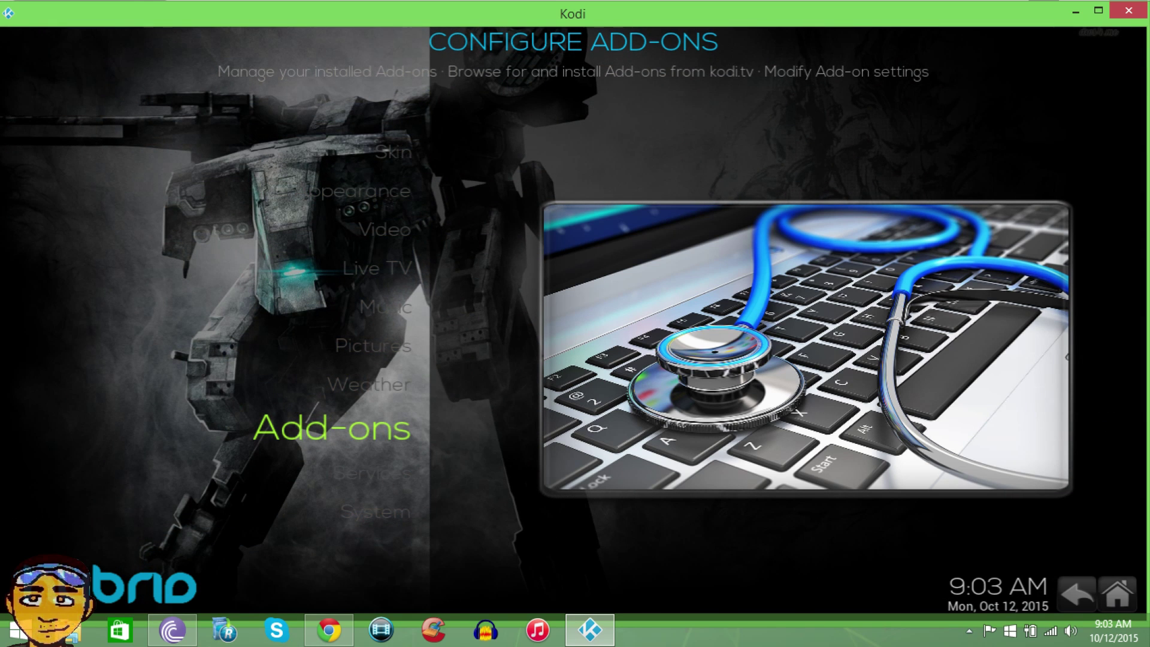
pyautogui.press('Return')
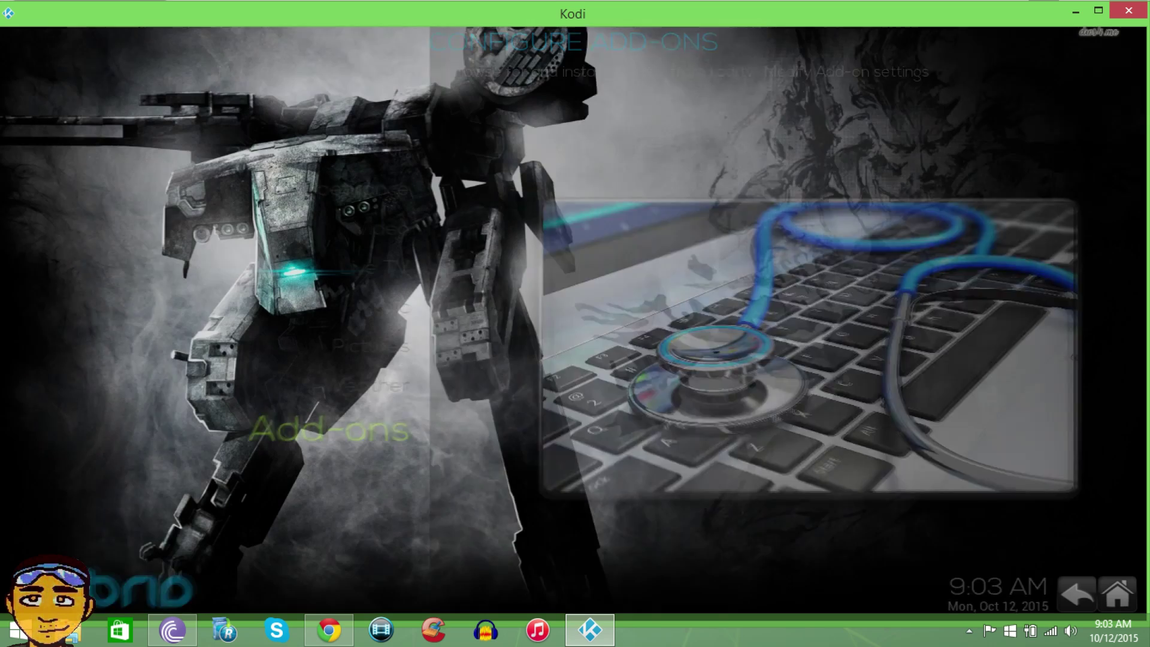
pyautogui.press('Down')
pyautogui.press('Down')
pyautogui.press('Down')
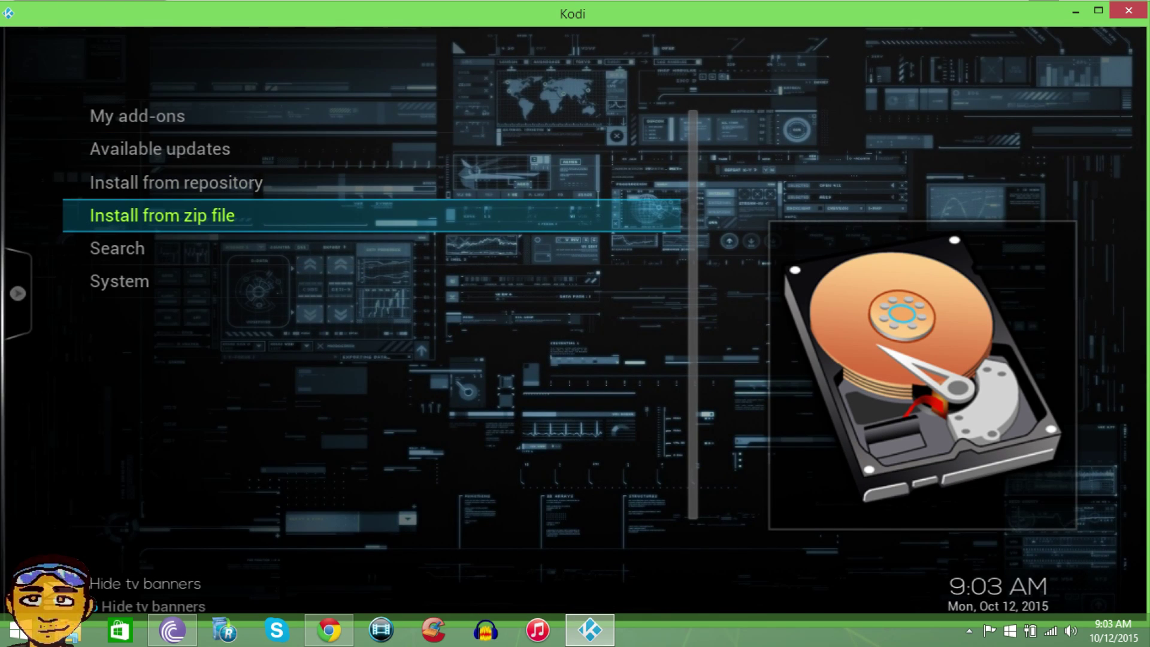
pyautogui.press('Return')
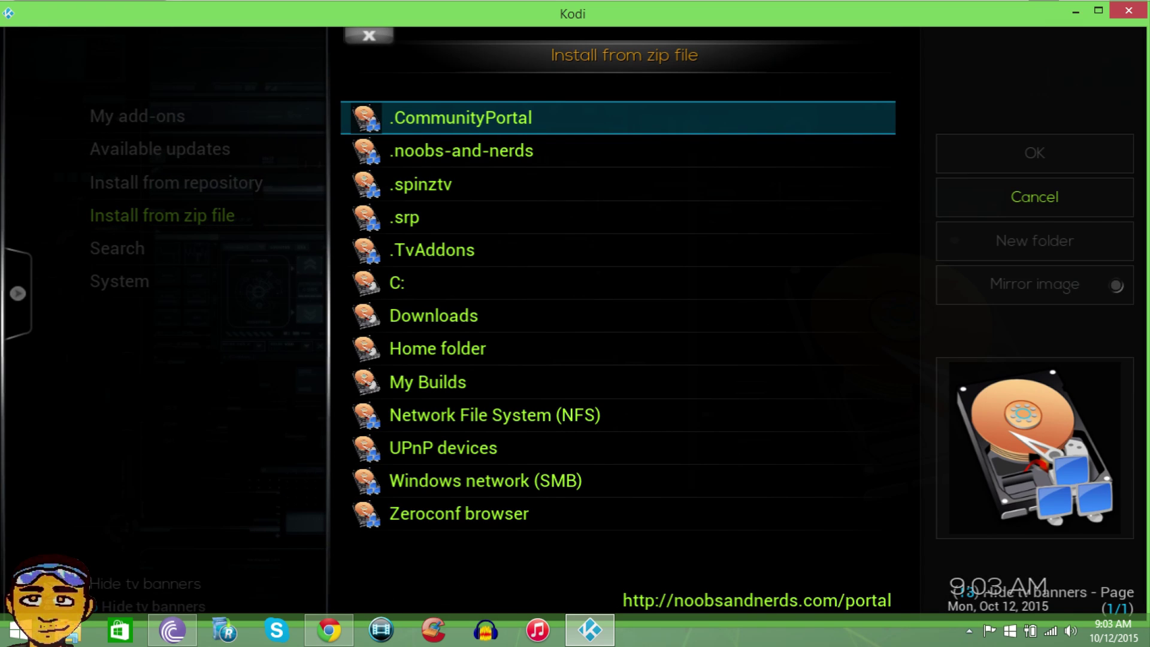
# - Install Community_Portal.zip from the .CommunityPortal source and check the downloading add-ons
pyautogui.press('Return')
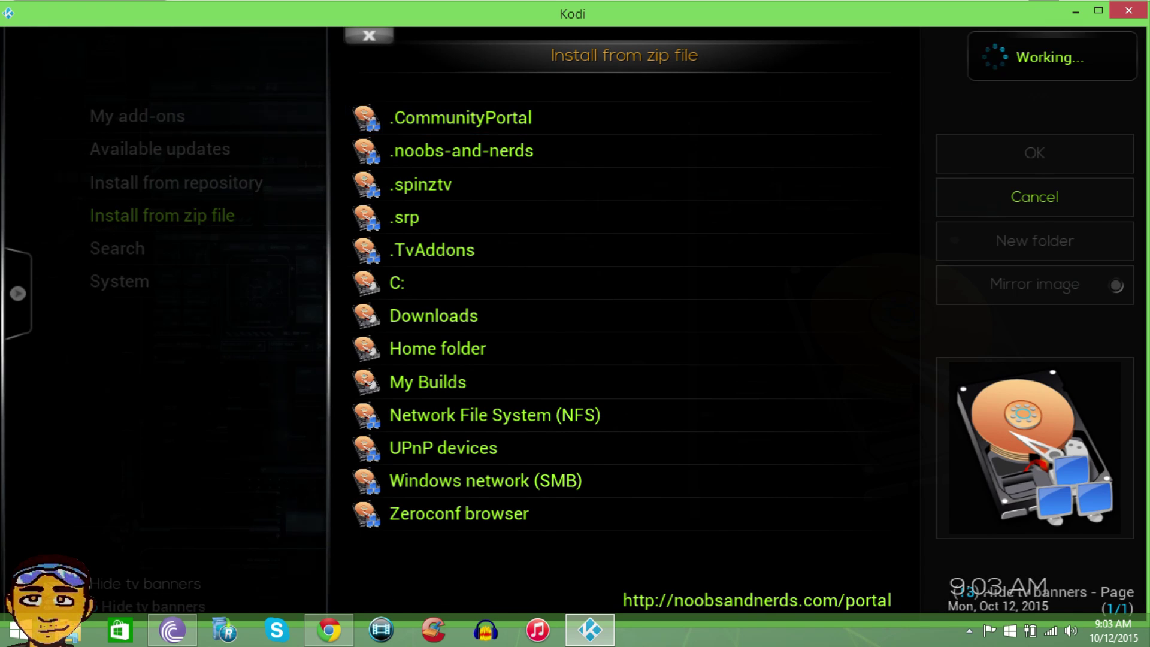
pyautogui.press('Down')
pyautogui.press('Down')
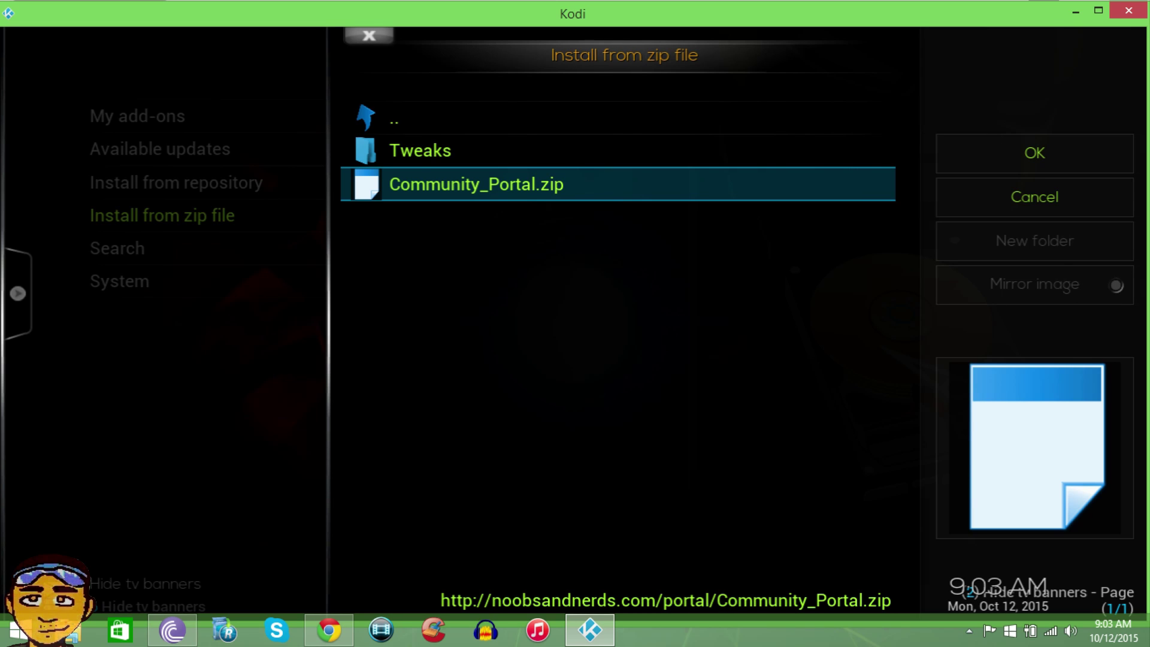
pyautogui.press('Return')
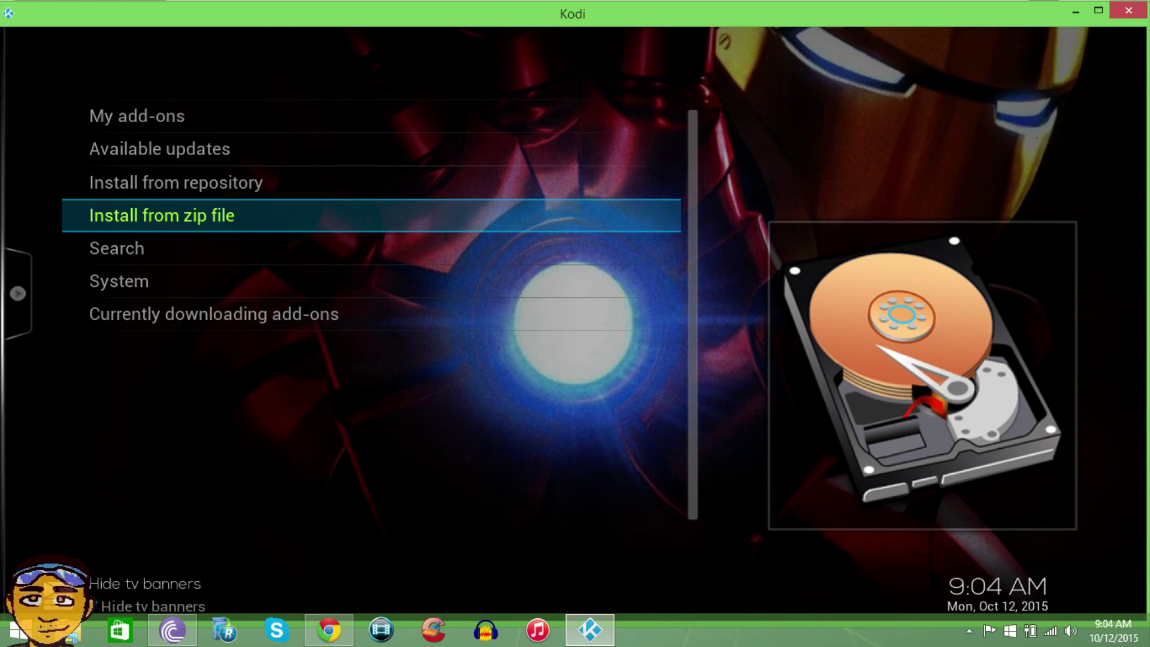
pyautogui.press('Down')
pyautogui.press('Down')
pyautogui.press('Down')
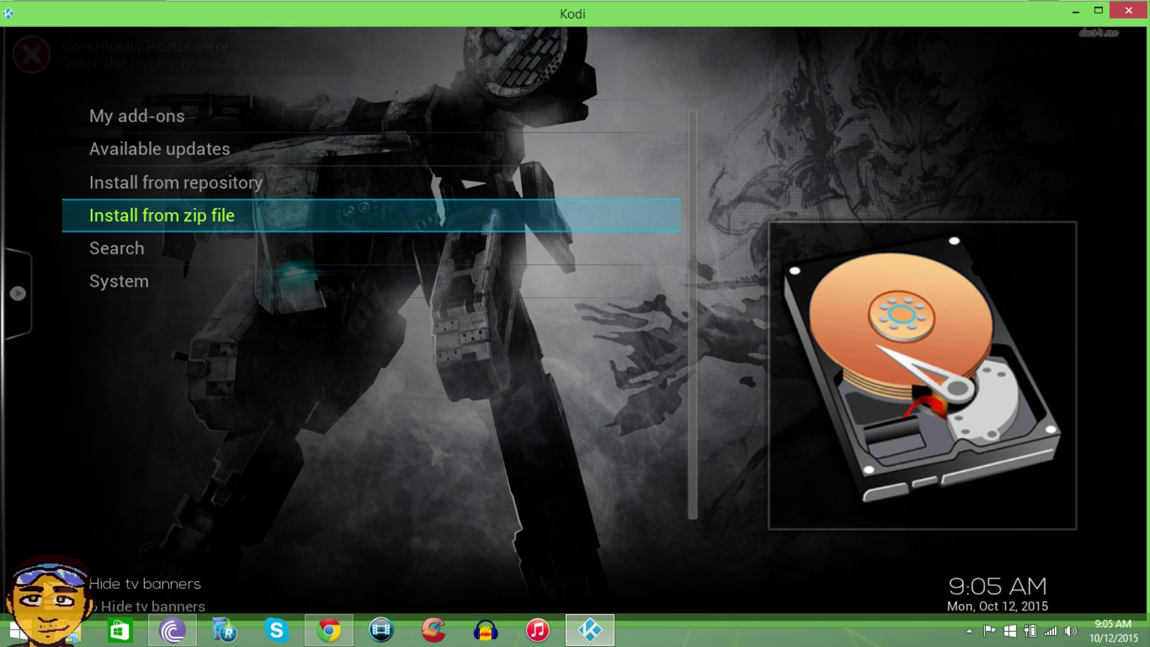
# - Back out of Add-ons settings to the home menu and highlight Programs
pyautogui.press('BackSpace')
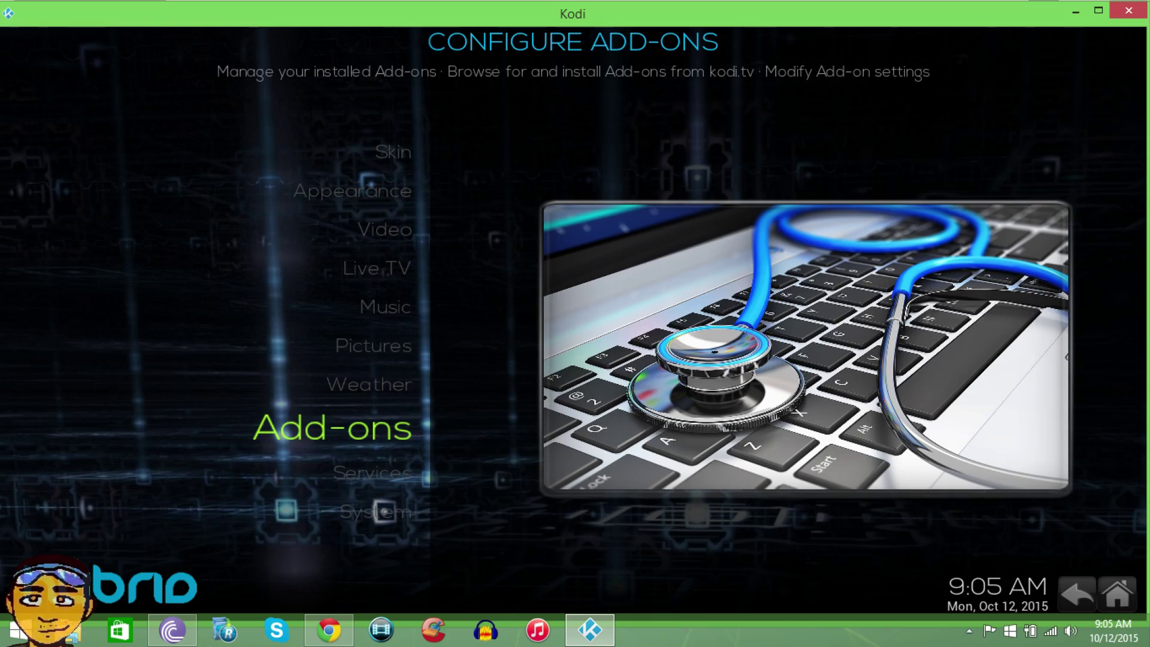
pyautogui.press('BackSpace')
pyautogui.press('Left')
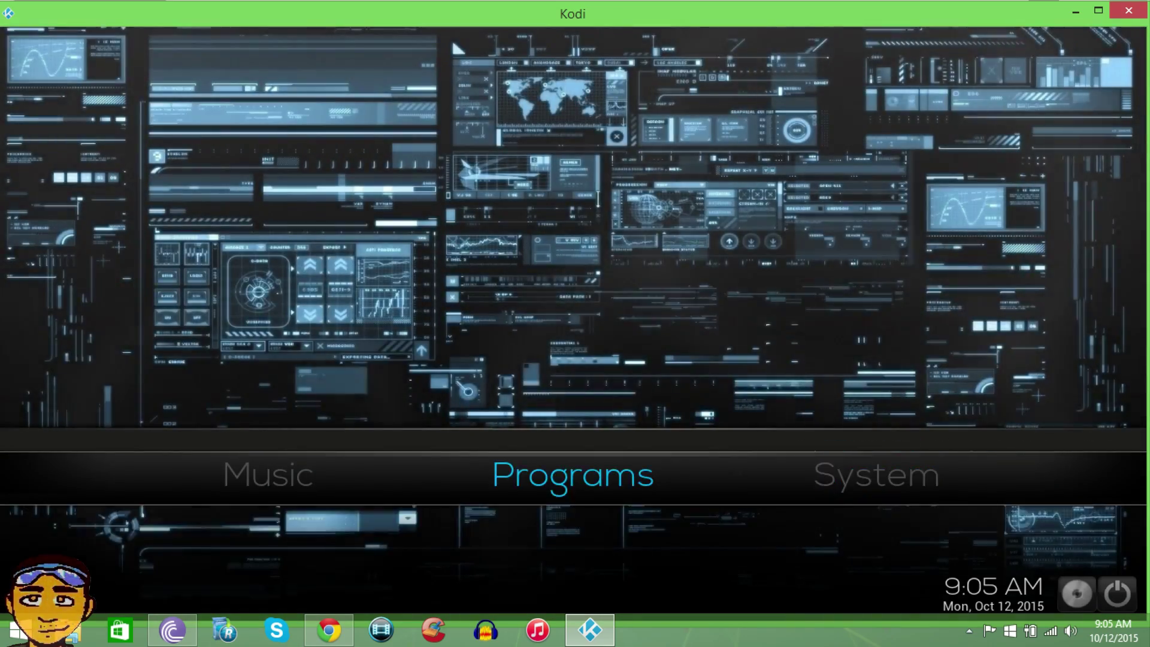
pyautogui.press('Left')
pyautogui.press('Left')
pyautogui.press('Right')
pyautogui.press('Right')
pyautogui.press('Right')
pyautogui.press('Left')
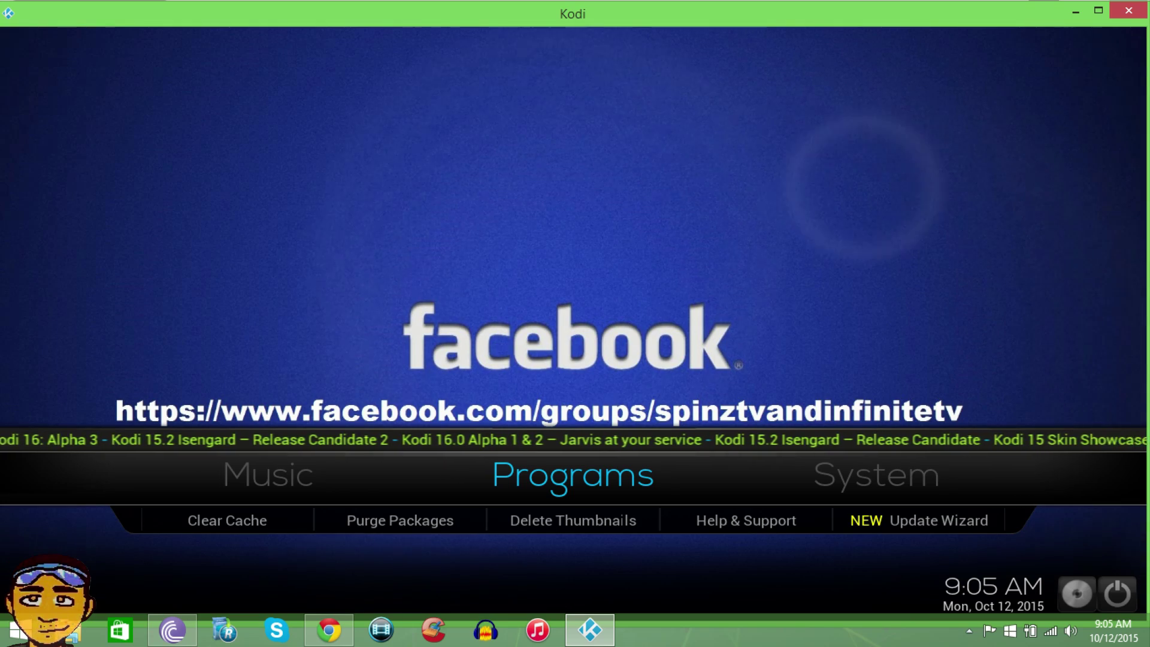
# - Open the program add-ons list and launch Community Portal
pyautogui.press('Return')
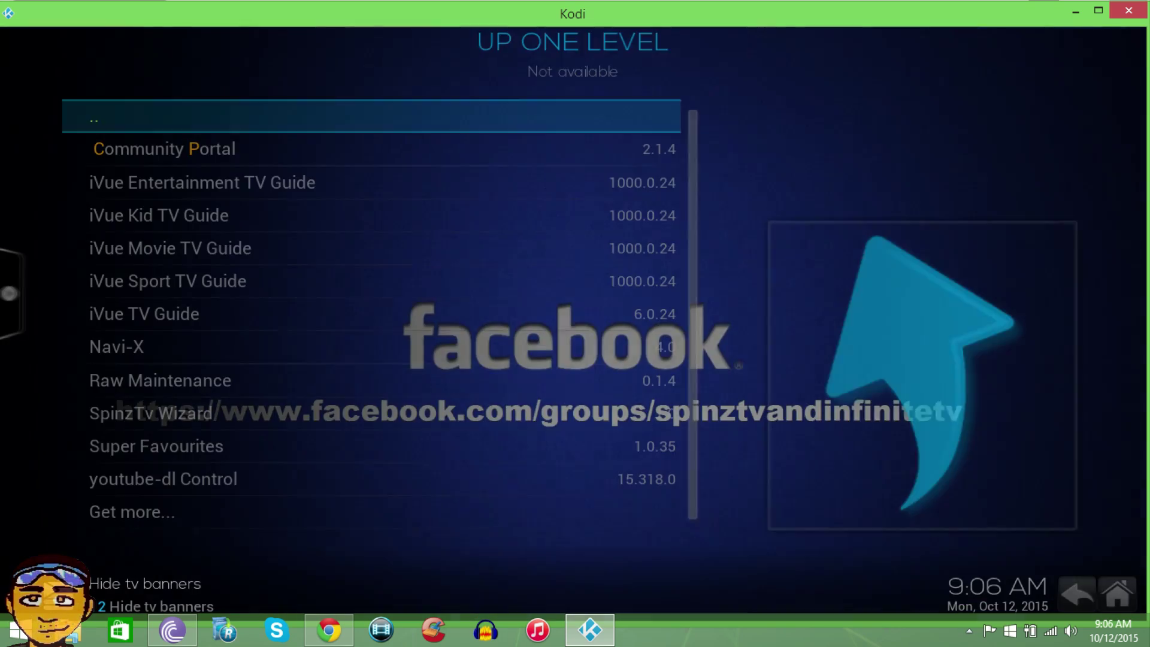
pyautogui.press('Down')
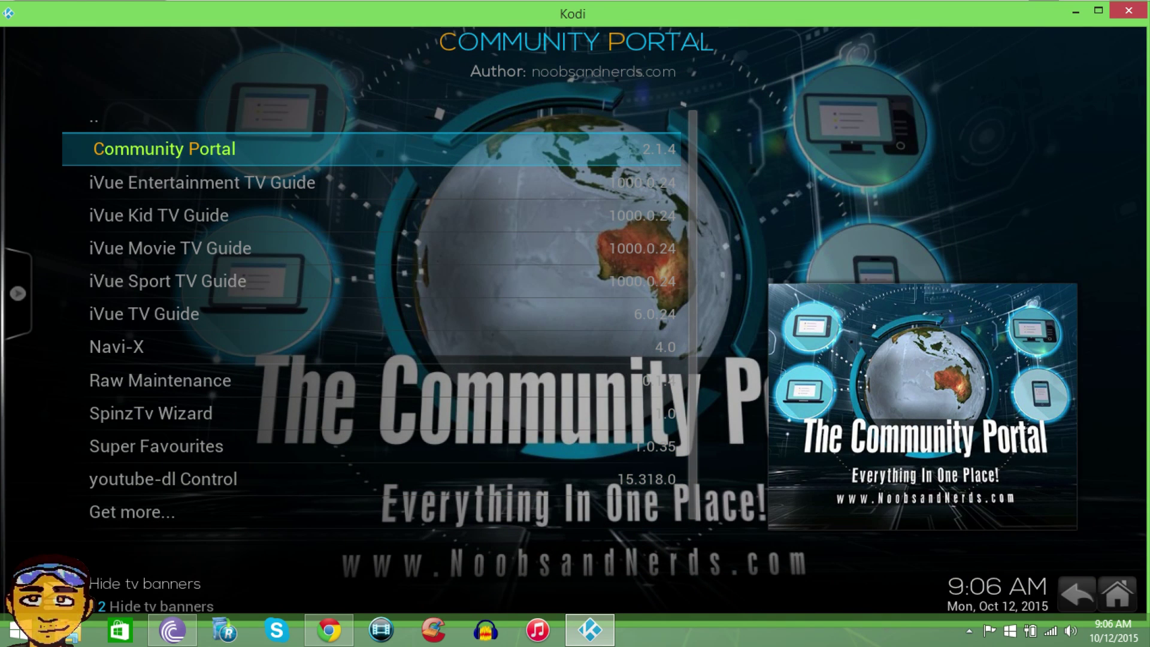
pyautogui.press('Return')
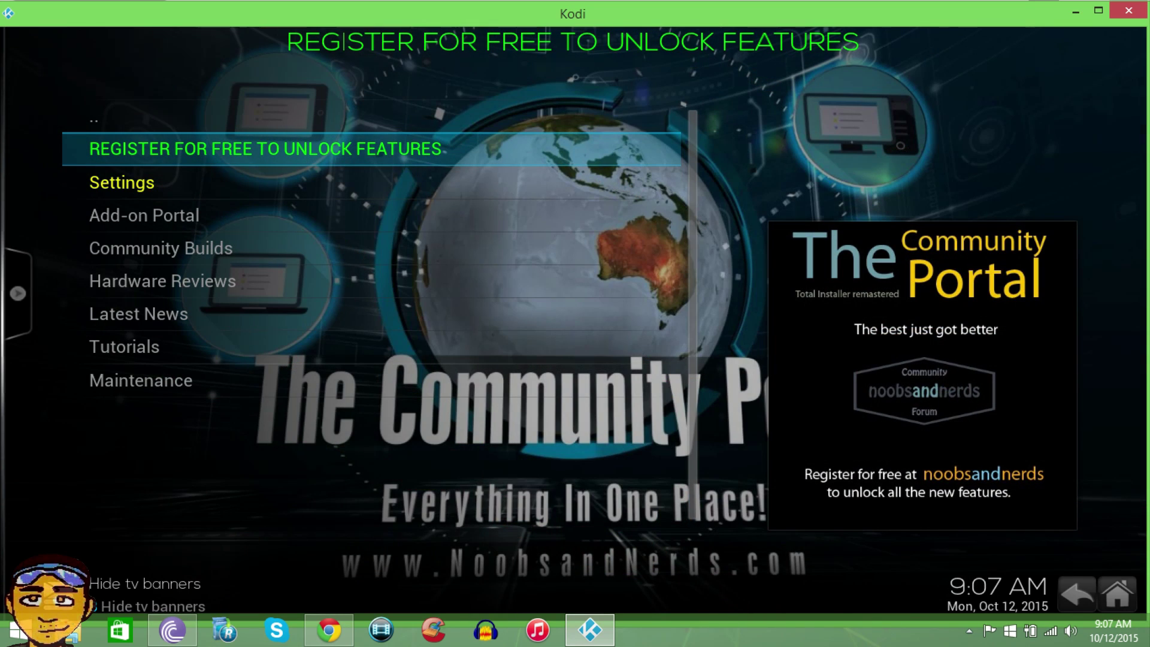
# - Select Settings in the Community Portal menu to open its settings dialog
pyautogui.press('Down')
pyautogui.press('Down')
pyautogui.press('Down')
pyautogui.press('Down')
pyautogui.press('Down')
pyautogui.press('Down')
pyautogui.press('Down')
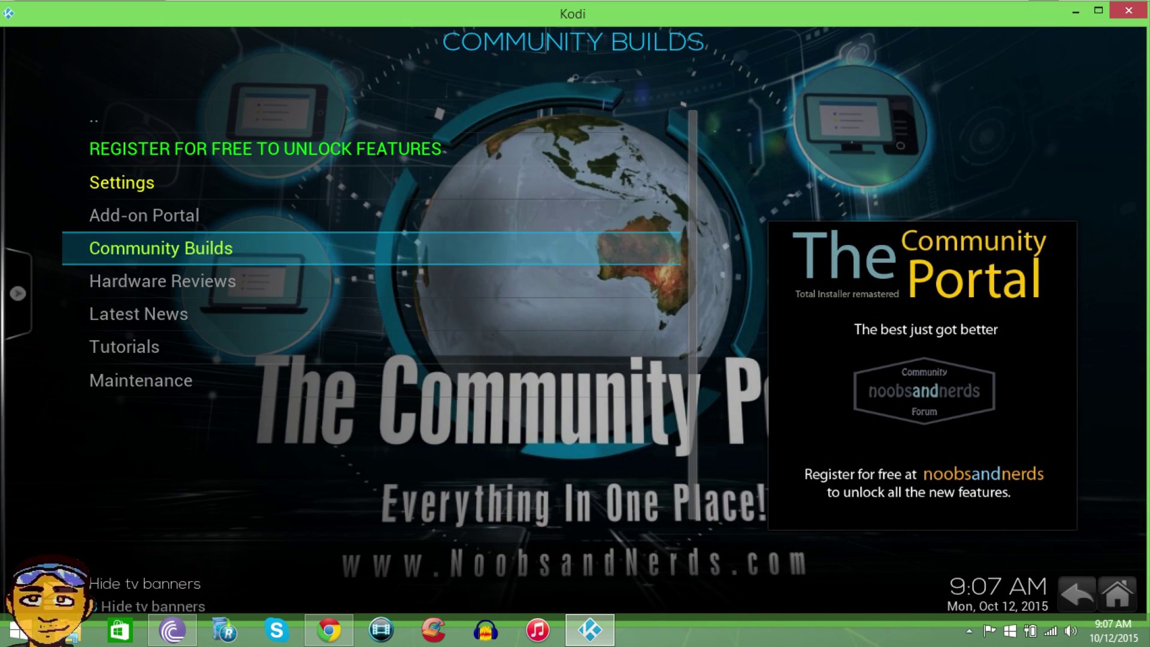
pyautogui.press('Up')
pyautogui.press('Up')
pyautogui.press('Up')
pyautogui.press('Up')
pyautogui.press('Up')
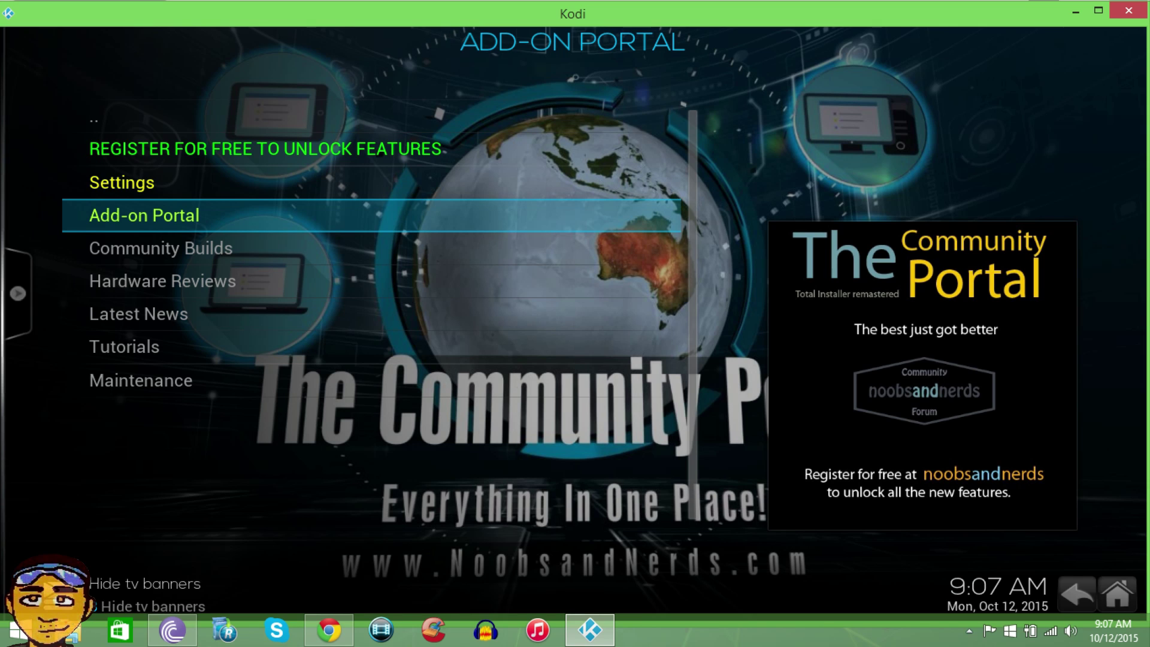
pyautogui.press('Up')
pyautogui.press('Up')
pyautogui.press('Down')
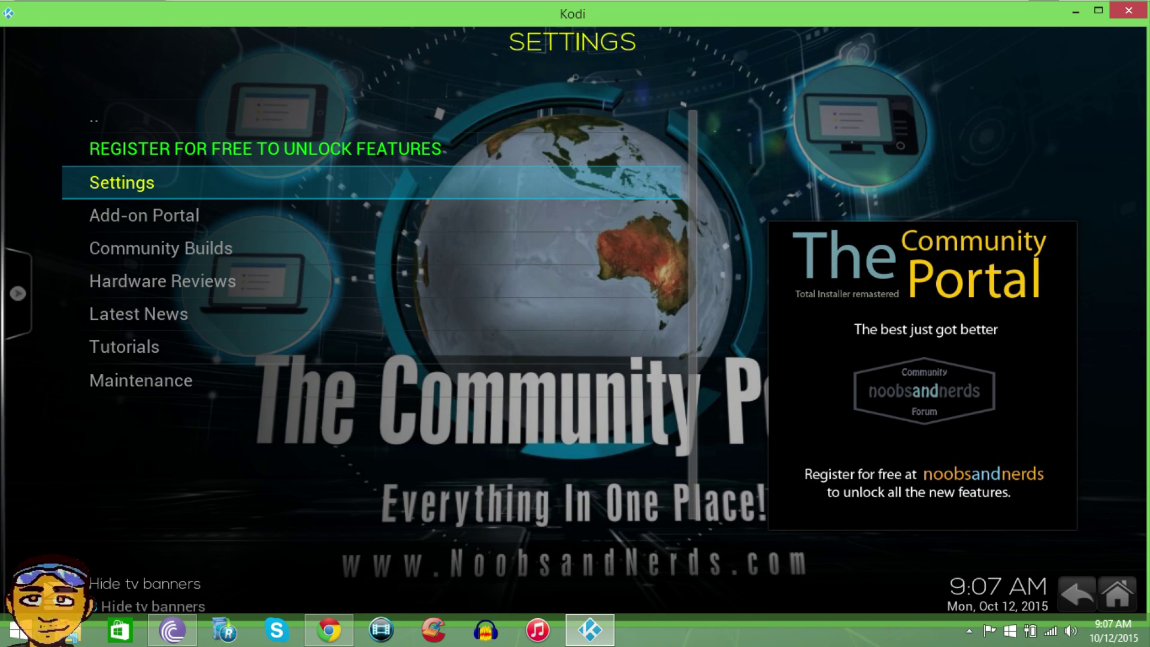
pyautogui.press('Return')
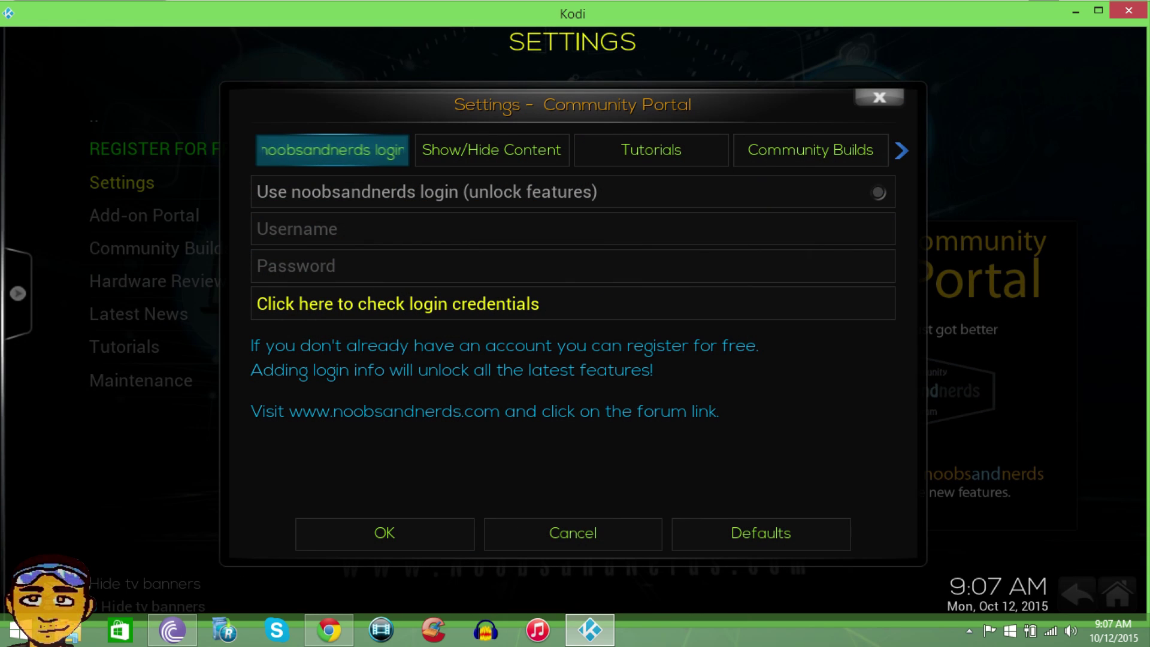
# - Enable noobsandnerds login and enter the account username
pyautogui.press('Down')
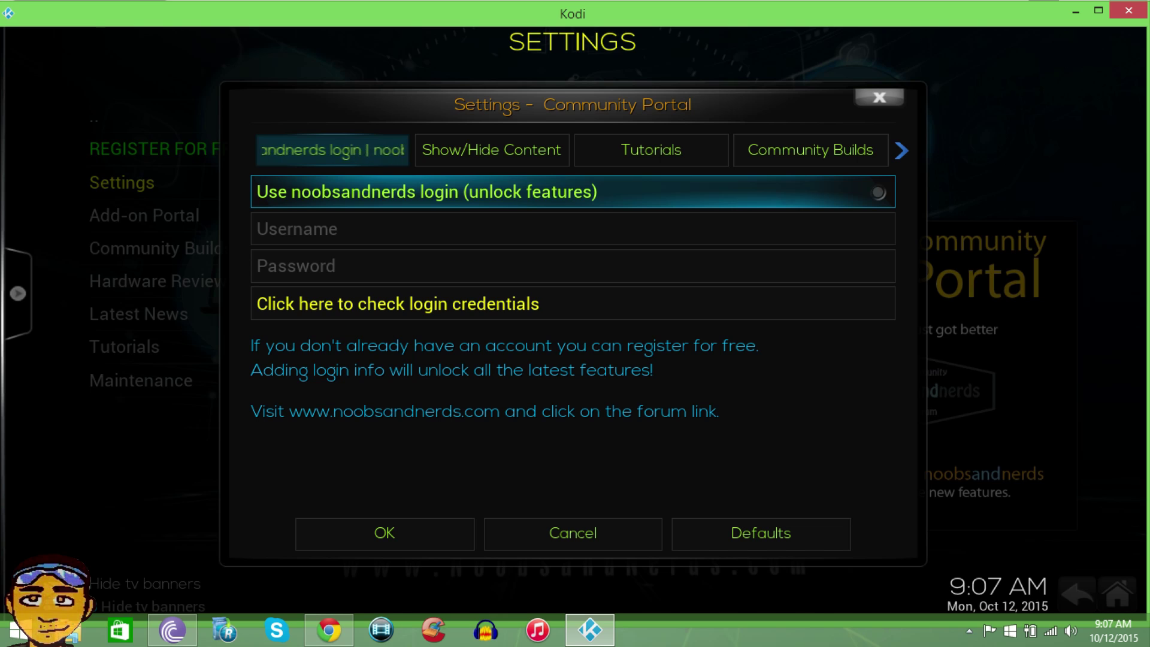
pyautogui.press('Return')
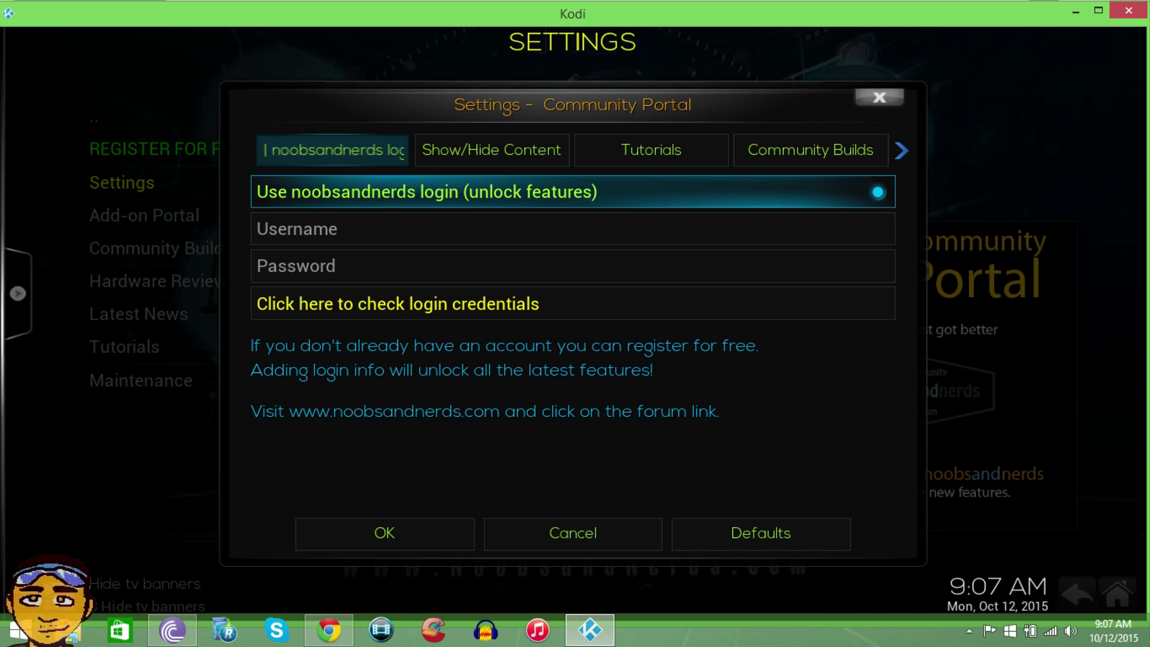
pyautogui.press('Down')
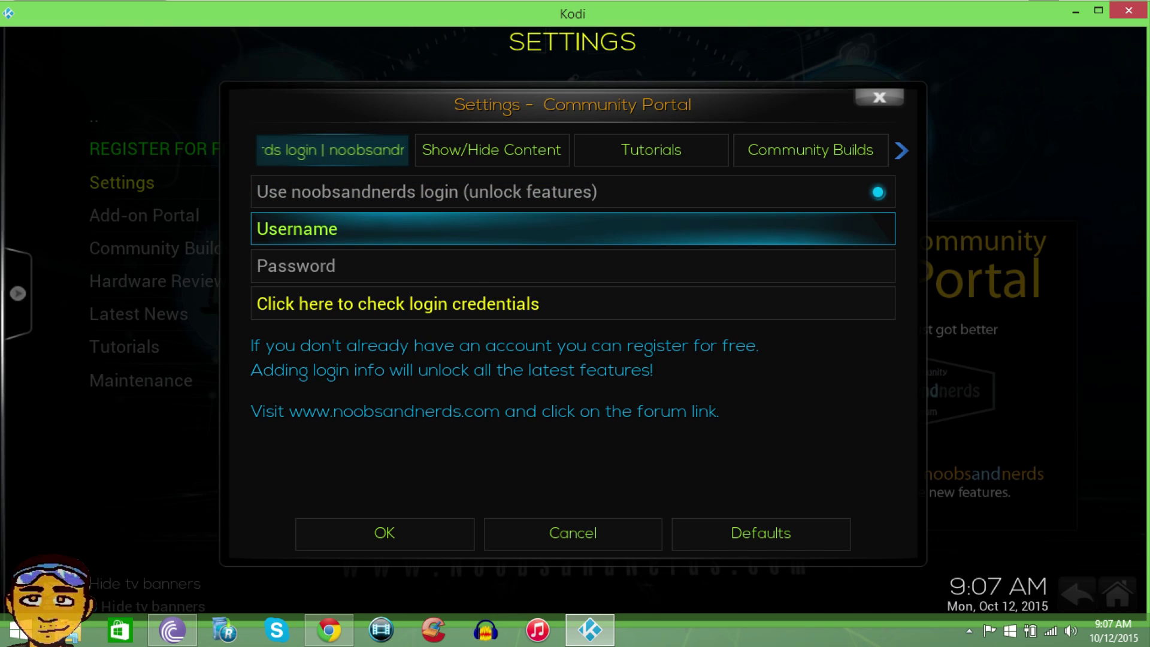
pyautogui.press('Return')
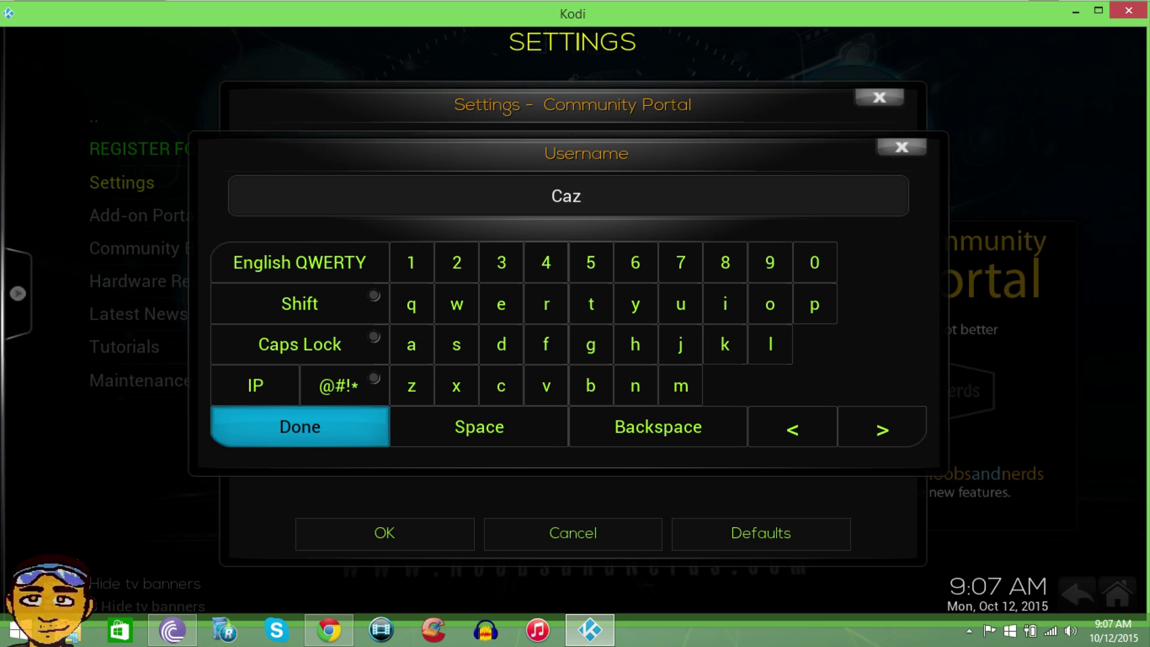
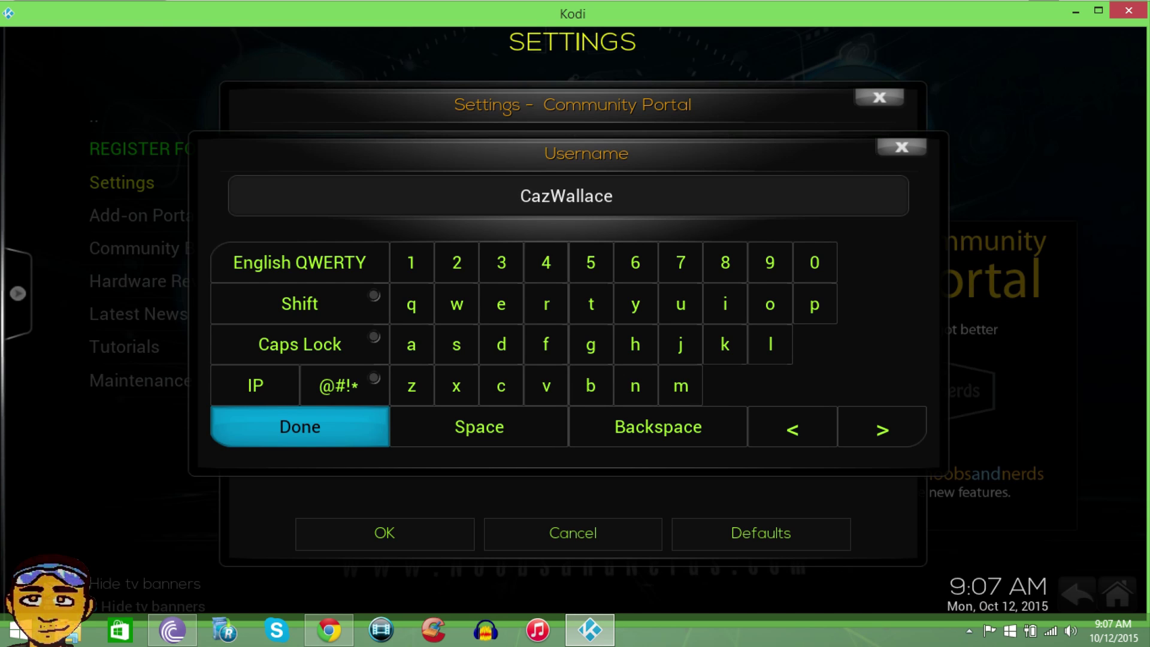
pyautogui.press('Return')
# - Enter the account password and move on to the login credentials check
pyautogui.press('Down')
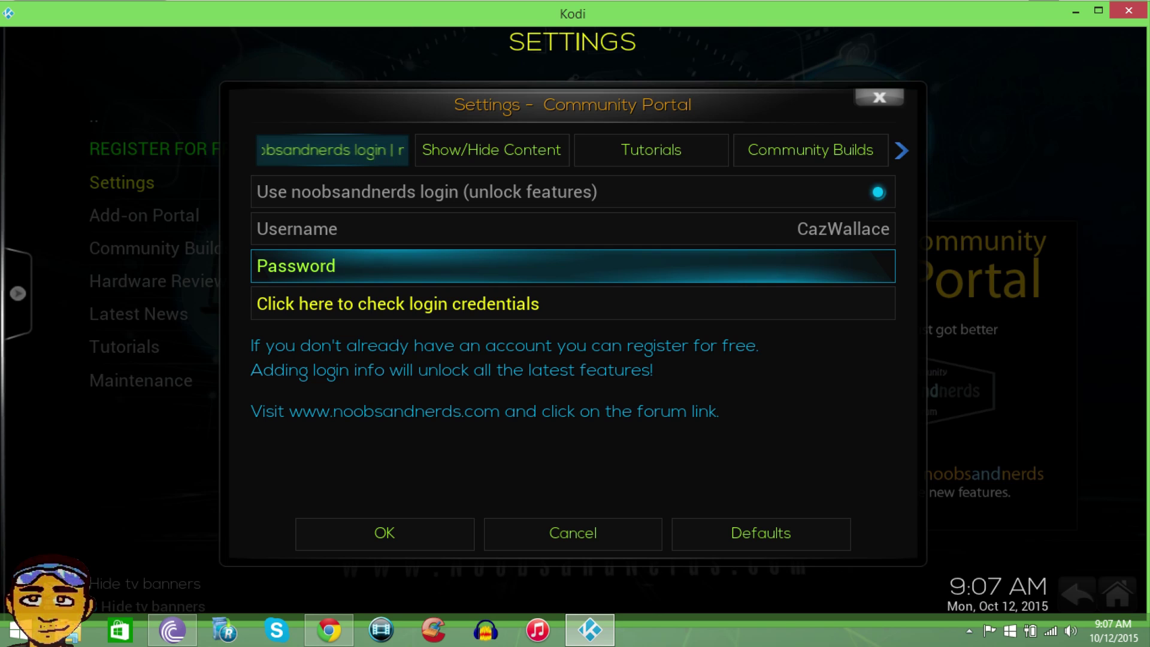
pyautogui.press('Return')
pyautogui.write('*******')
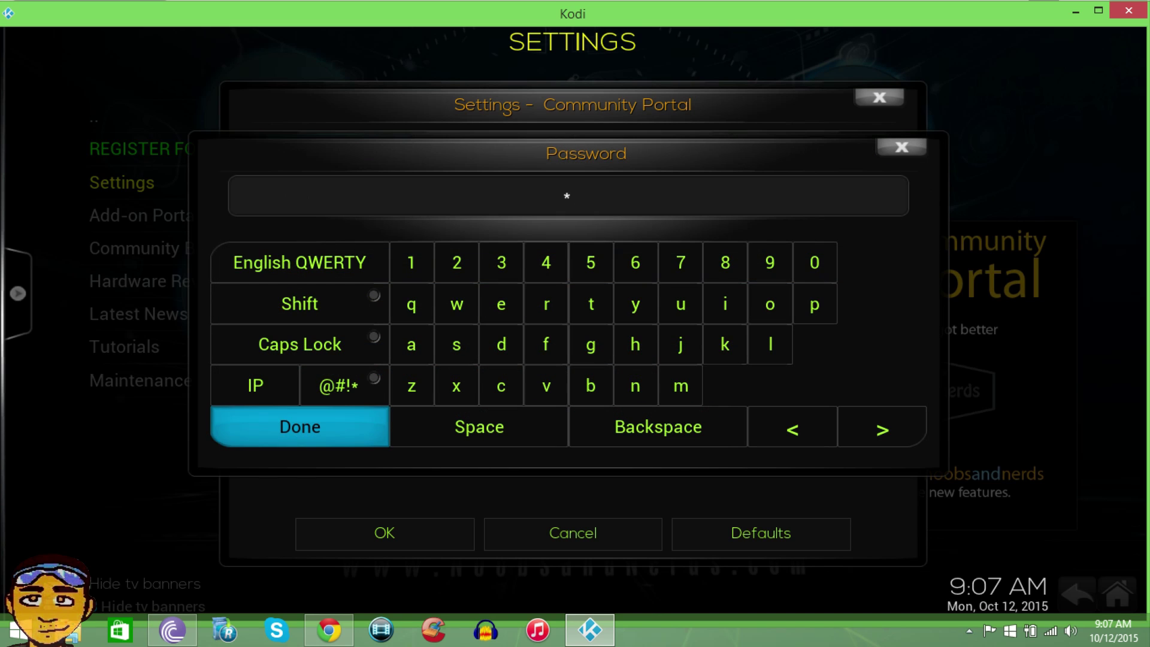
pyautogui.write('****')
pyautogui.press('Return')
pyautogui.click(397, 303)
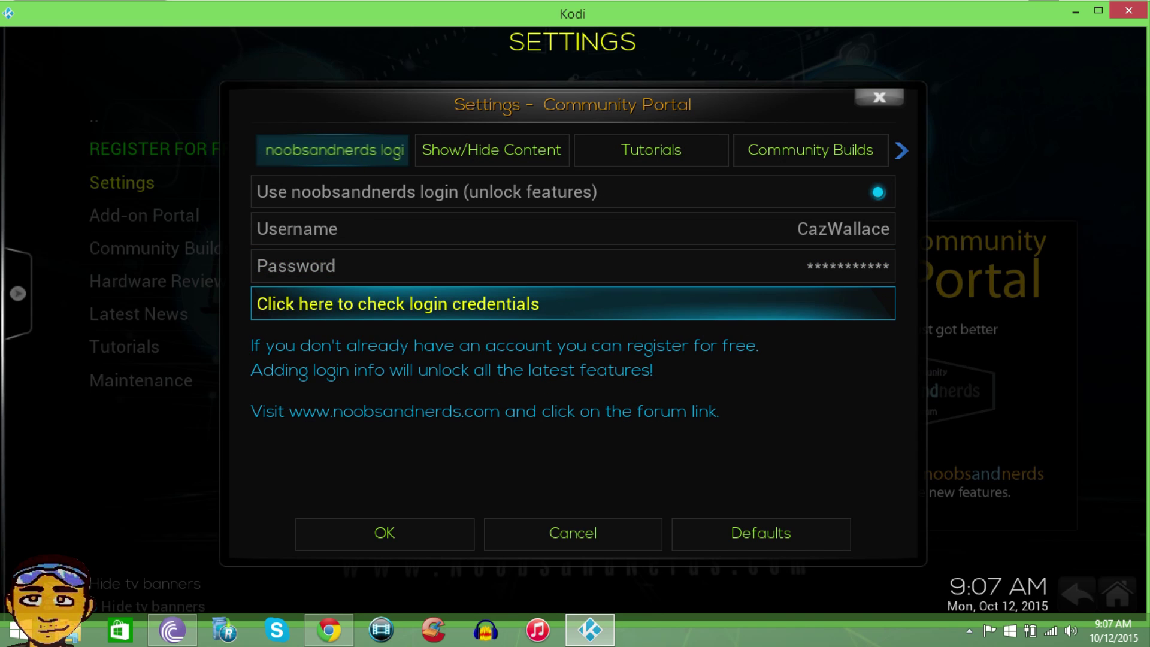
# - Check the noobsandnerds login credentials and acknowledge the LOGIN SUCCESS message
pyautogui.press('Down')
pyautogui.press('Up')
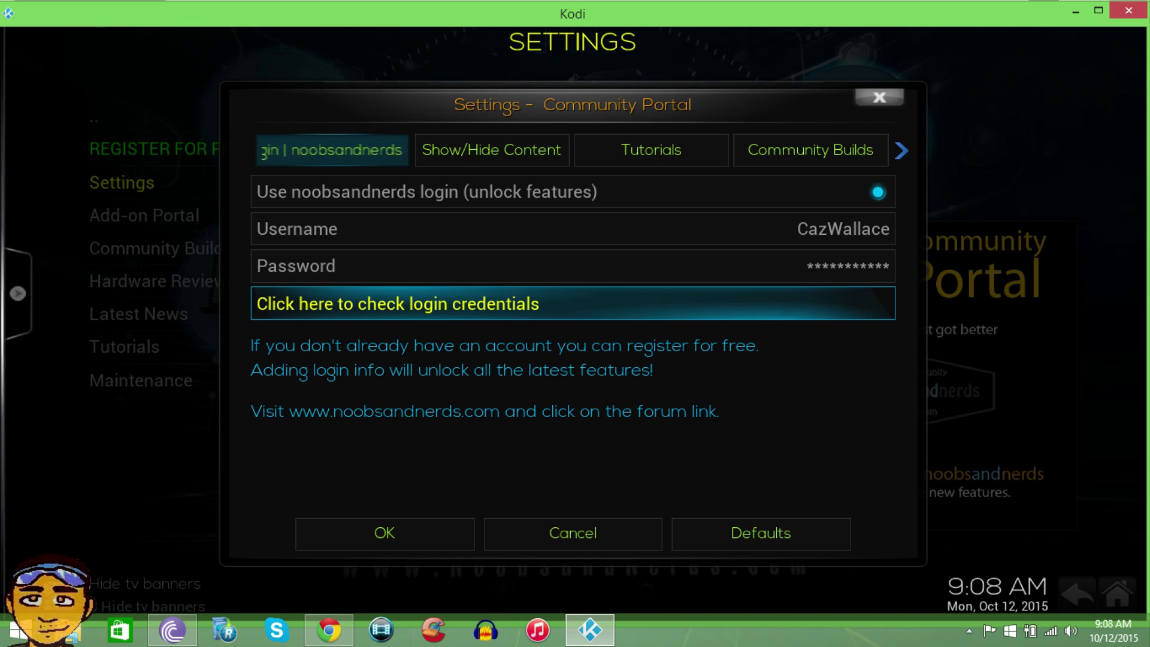
pyautogui.press('Return')
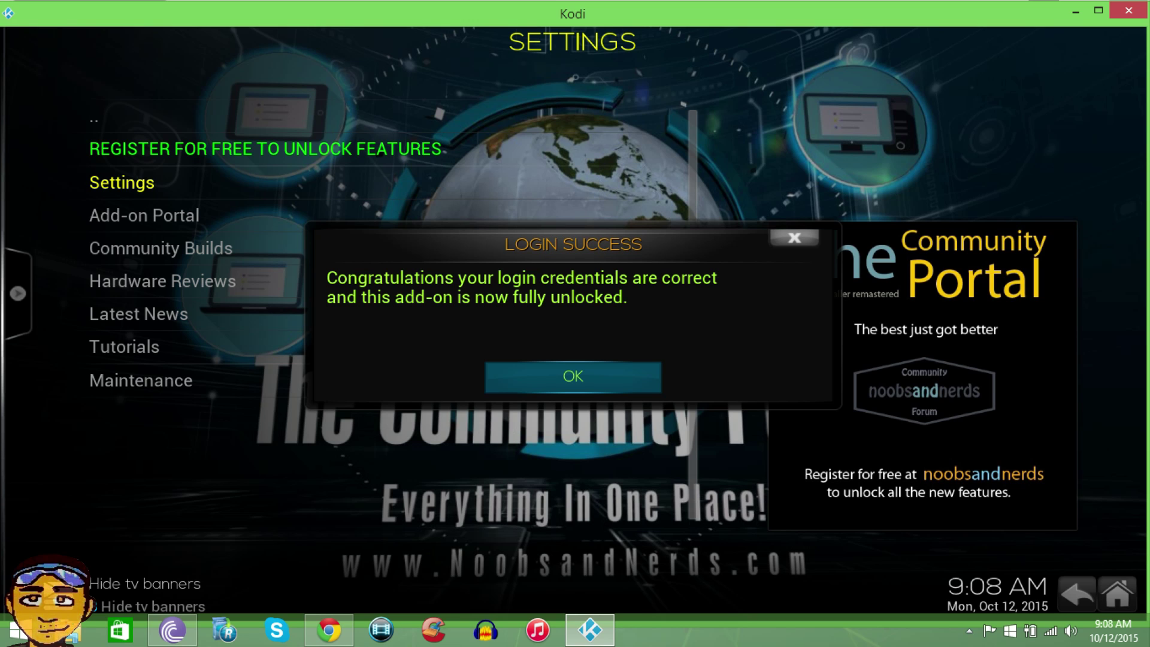
pyautogui.press('Return')
# - Save the login settings, returning to the Community Portal's welcome-back menu
pyautogui.press('Down')
pyautogui.press('Down')
pyautogui.press('Down')
pyautogui.press('Down')
pyautogui.press('Down')
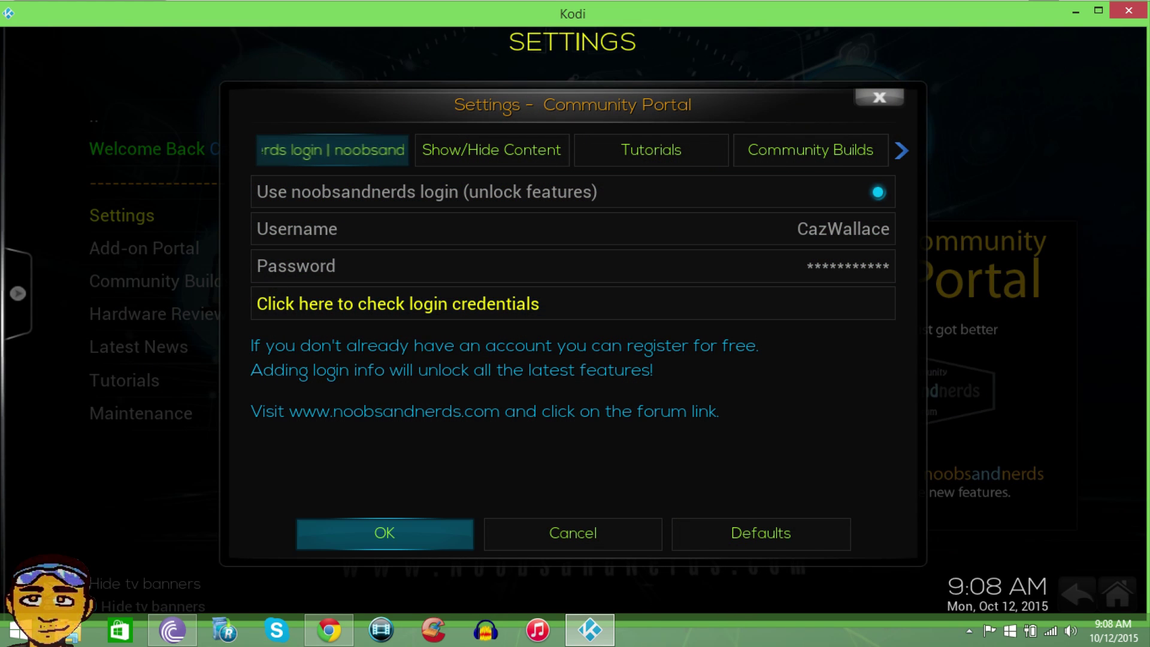
pyautogui.press('Return')
pyautogui.press('Up')
pyautogui.press('Up')
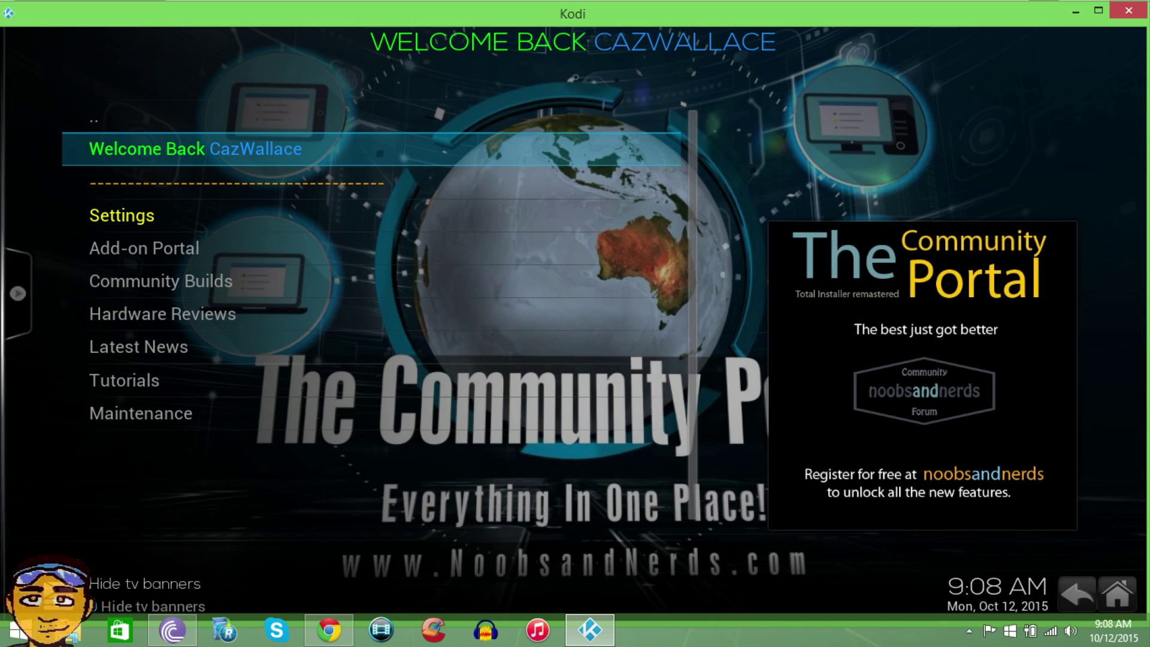
# - Go back to the installed add-ons list, reopen Community Portal, and launch Add-on Portal
pyautogui.press('Up')
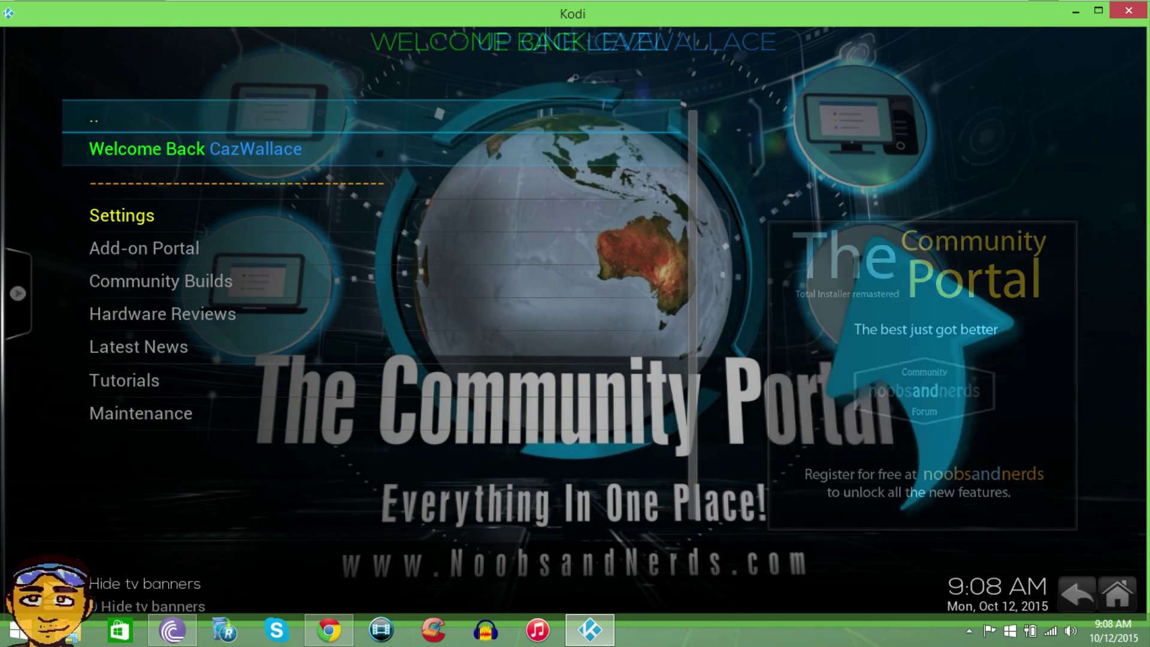
pyautogui.press('Return')
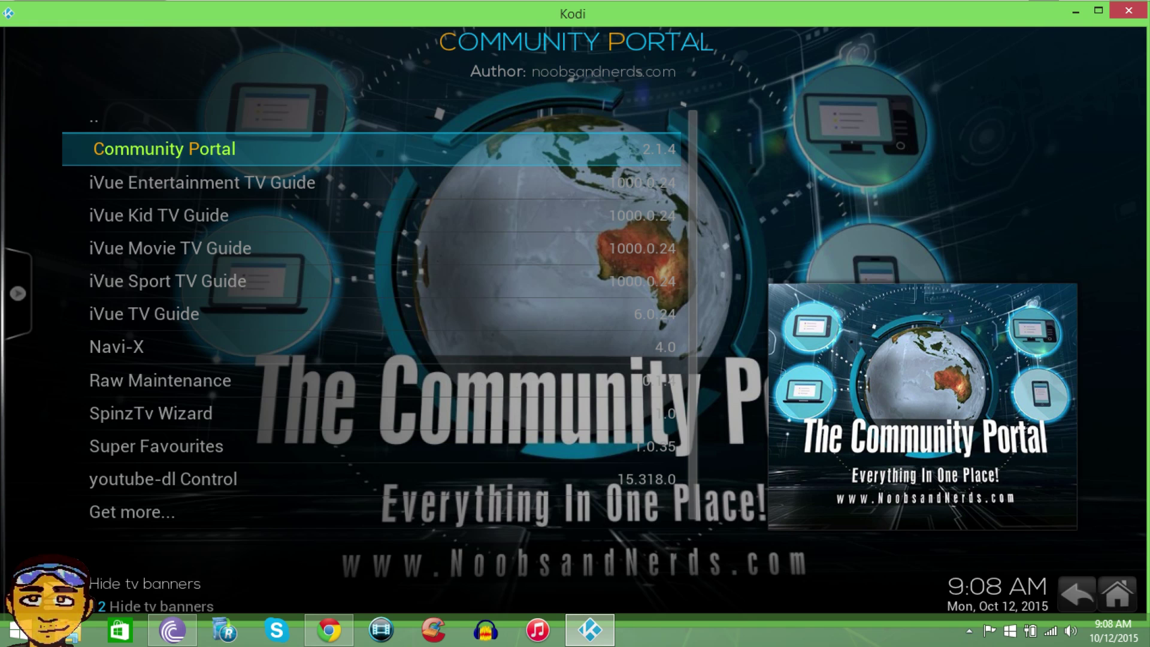
pyautogui.press('Return')
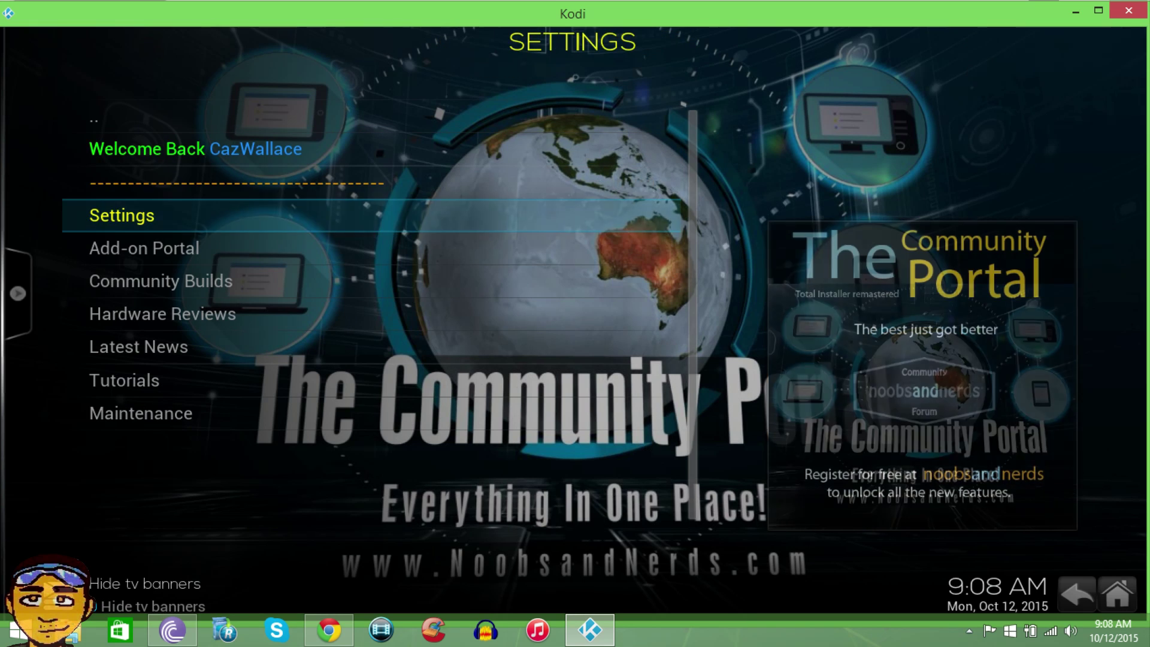
pyautogui.press('Up')
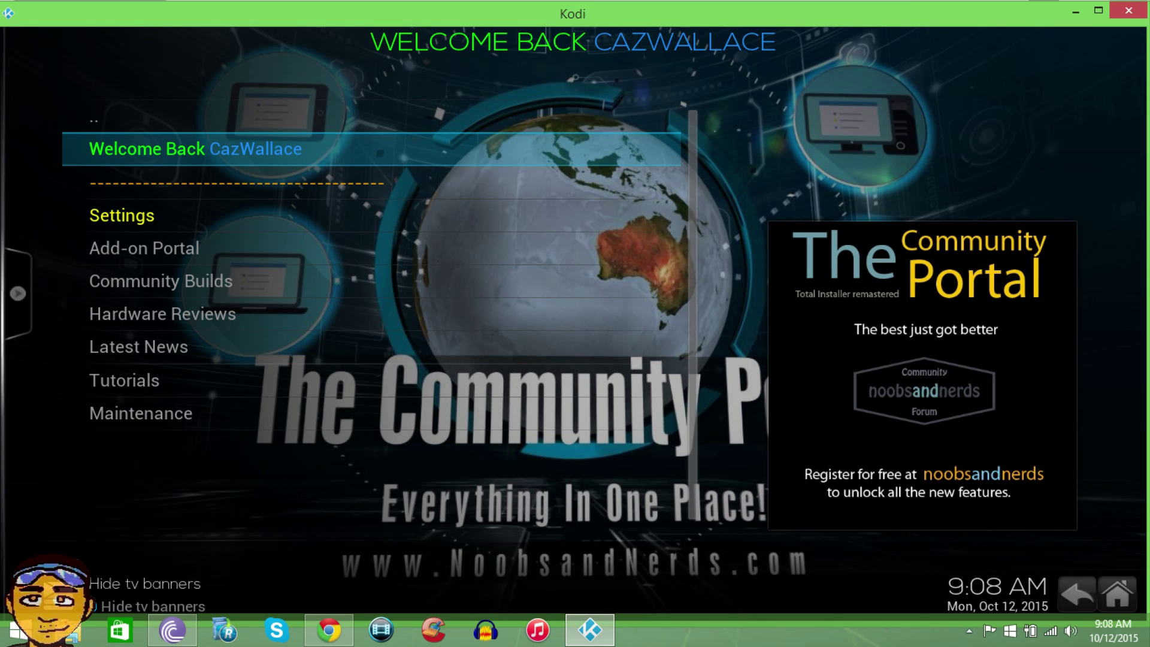
pyautogui.press('Down')
pyautogui.press('Down')
pyautogui.press('Down')
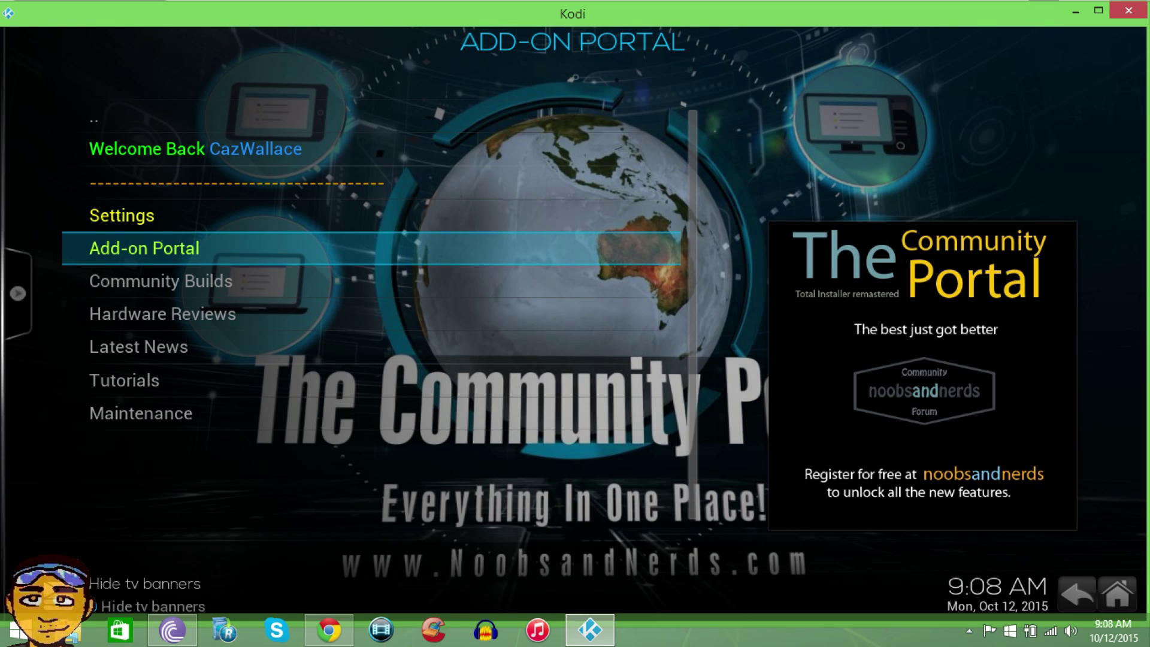
pyautogui.press('Return')
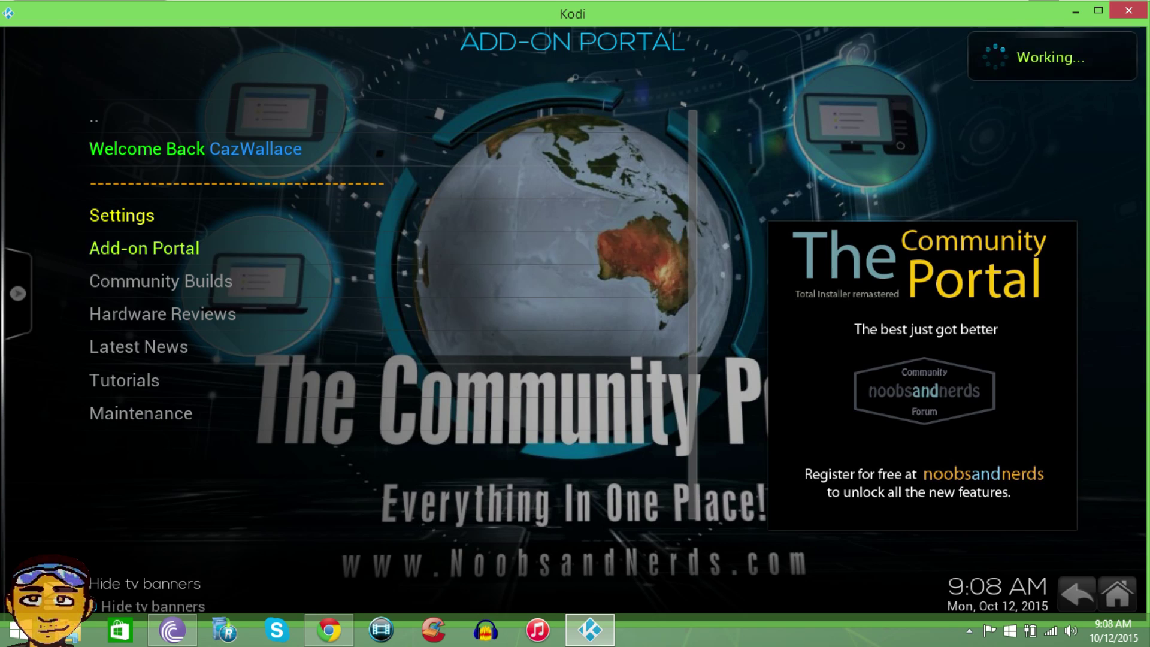
# - Run a '[Manual Search] Search By Name' for 'sports' in the Add-on Portal
pyautogui.press('Down')
pyautogui.press('Down')
pyautogui.press('Down')
pyautogui.press('Down')
pyautogui.press('Down')
pyautogui.press('Down')
pyautogui.press('Down')
pyautogui.press('Down')
pyautogui.press('Down')
pyautogui.press('Down')
pyautogui.press('Down')
pyautogui.press('Down')
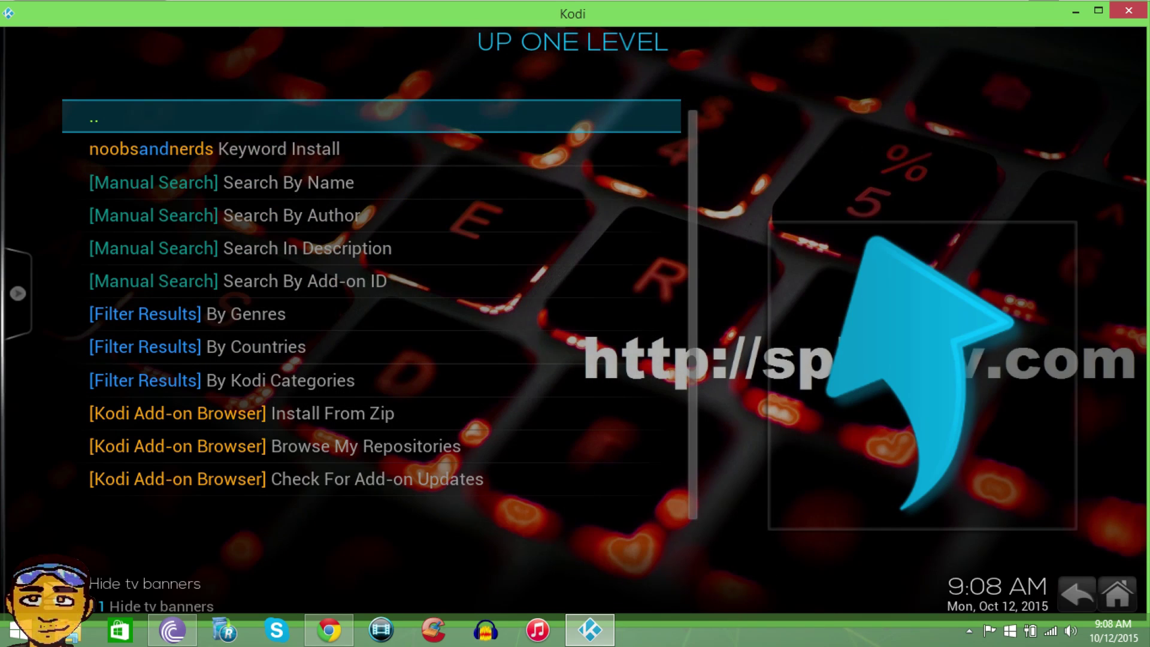
pyautogui.press('Down')
pyautogui.press('Down')
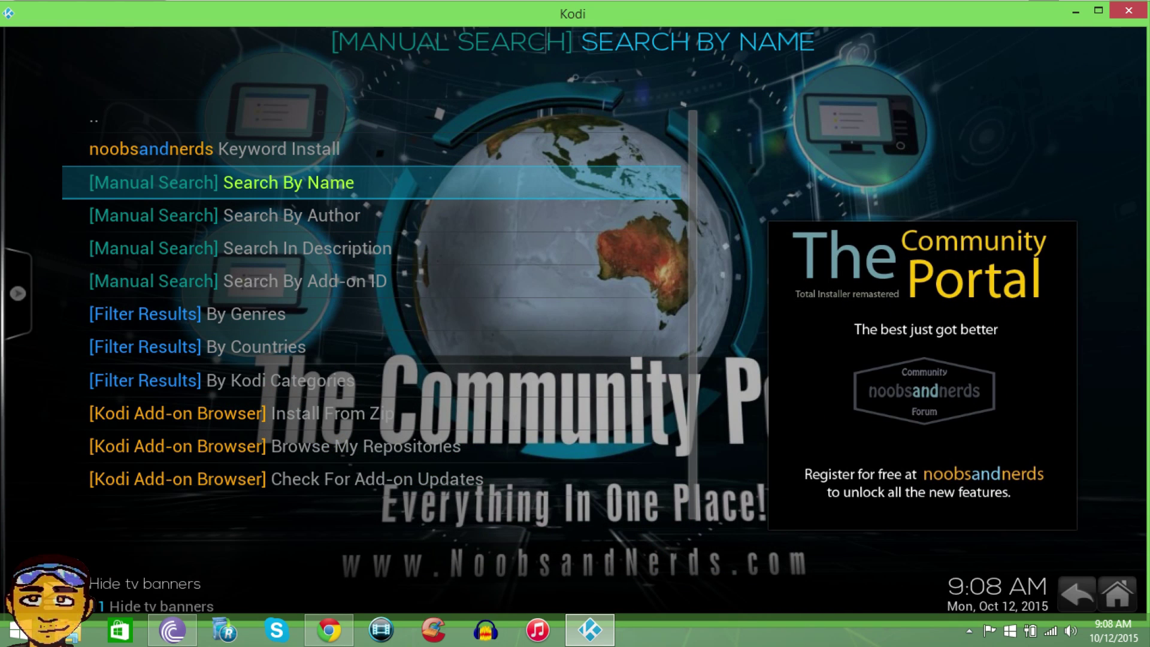
pyautogui.press('Return')
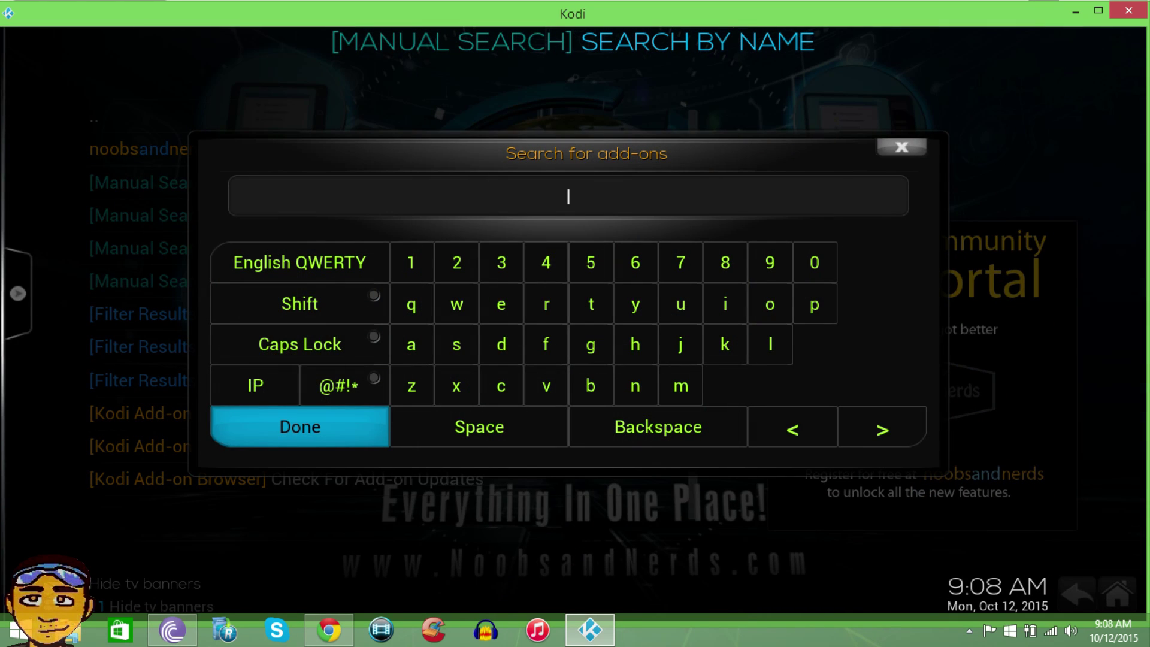
pyautogui.write('splorts')
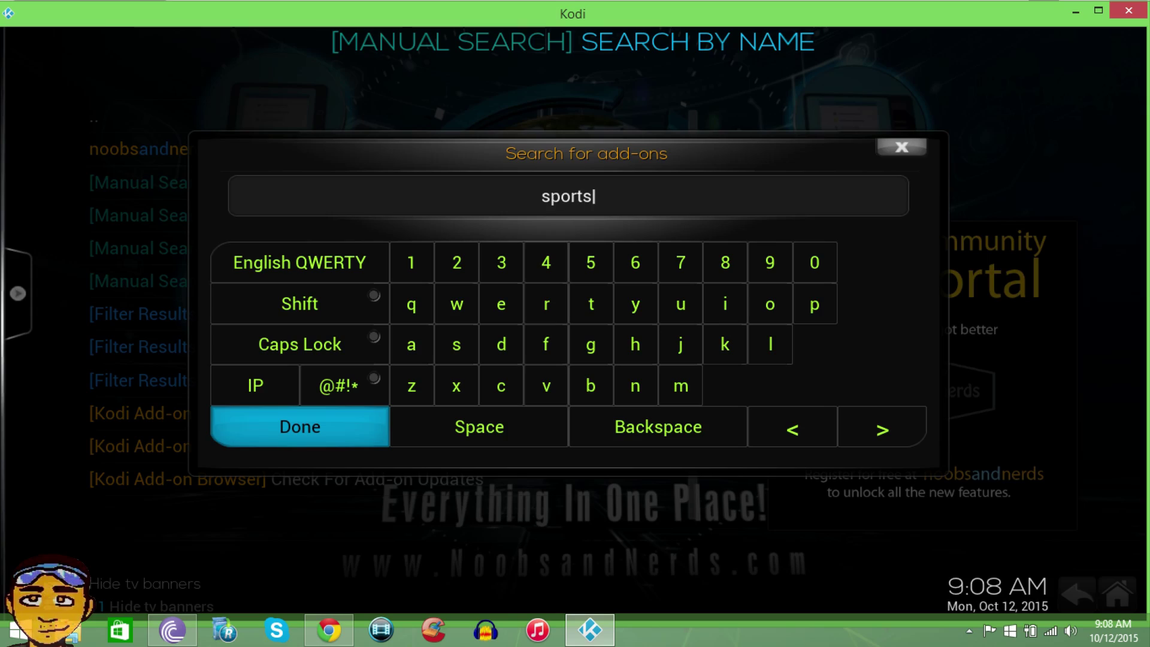
pyautogui.press('Return')
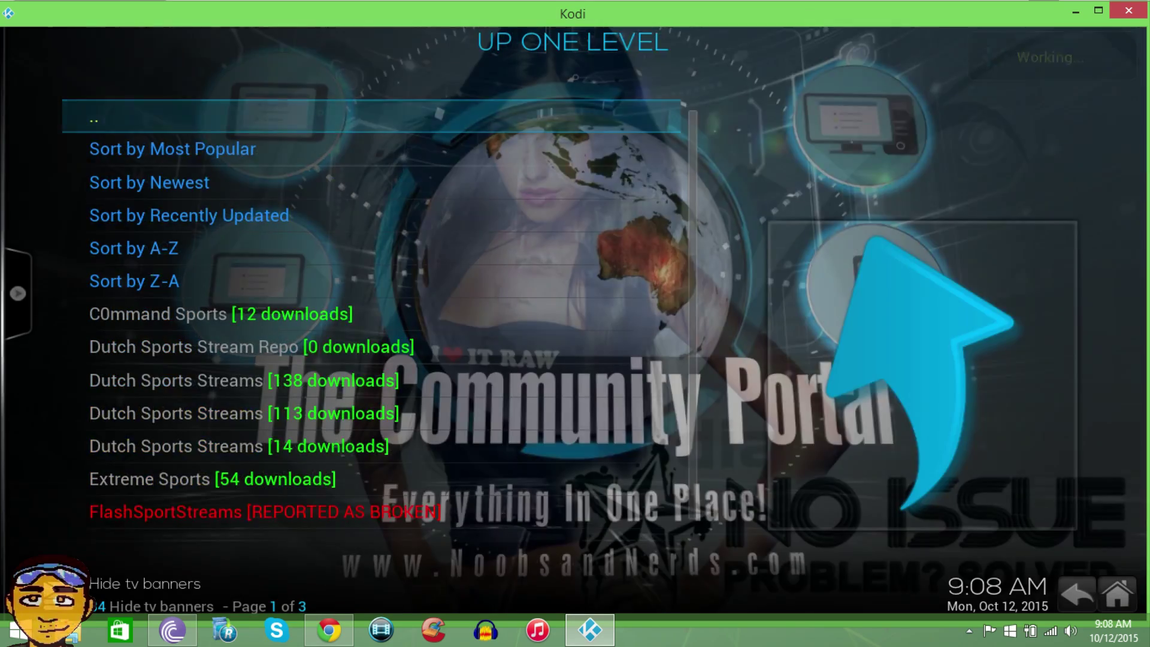
# - Browse the sports results, including Israel Sports, NL Sports and SuperRepo Genre Sports, then return to search options
pyautogui.press('Down')
pyautogui.press('Down')
pyautogui.press('Down')
pyautogui.press('Down')
pyautogui.press('Down')
pyautogui.press('Down')
pyautogui.press('Down')
pyautogui.press('Down')
pyautogui.press('Down')
pyautogui.press('Down')
pyautogui.press('Down')
pyautogui.press('Down')
pyautogui.press('Down')
pyautogui.press('Down')
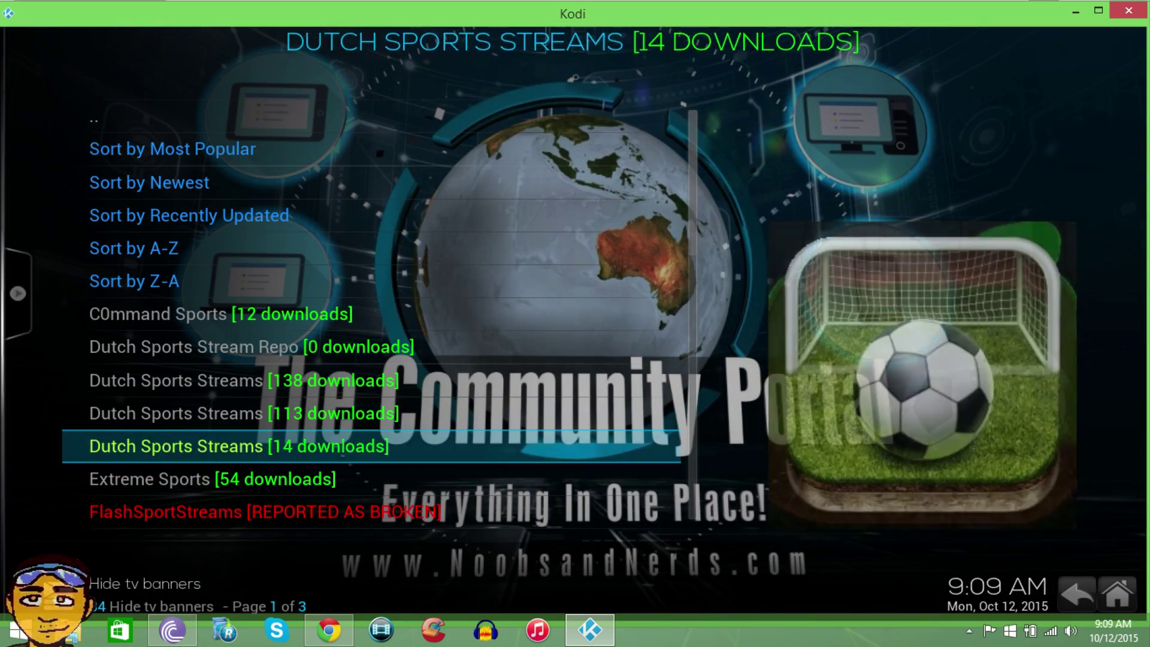
pyautogui.press('Down')
pyautogui.press('Down')
pyautogui.press('Down')
pyautogui.press('Down')
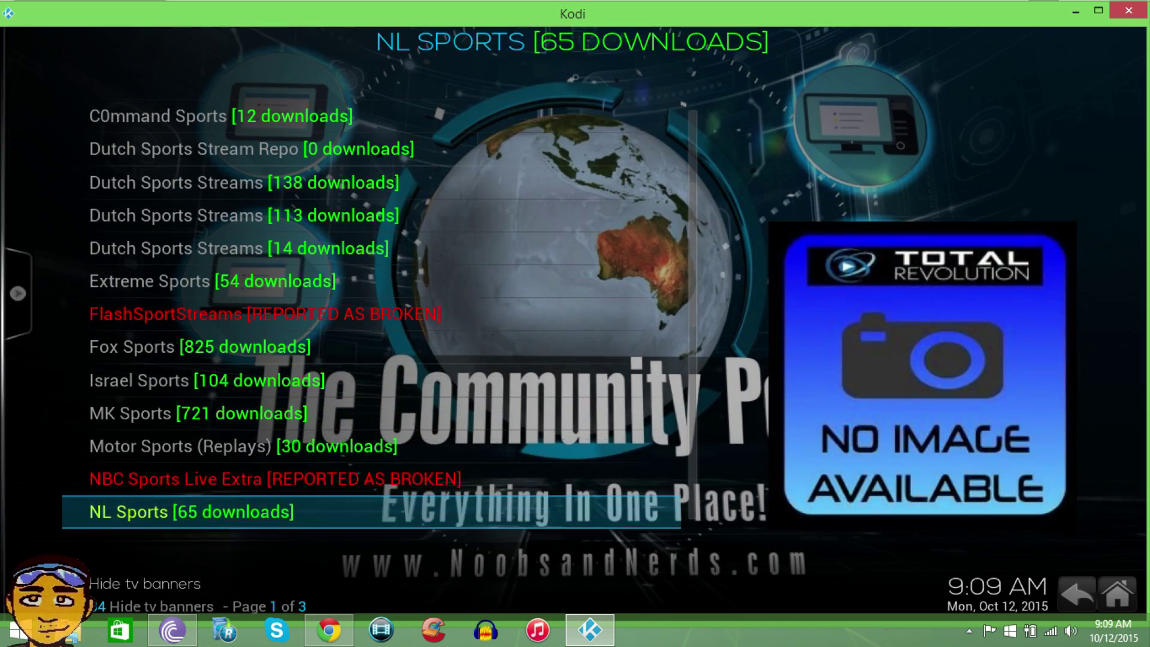
pyautogui.press('Up')
pyautogui.press('Up')
pyautogui.press('Up')
pyautogui.press('Up')
pyautogui.press('Down')
pyautogui.press('Down')
pyautogui.press('Down')
pyautogui.press('Down')
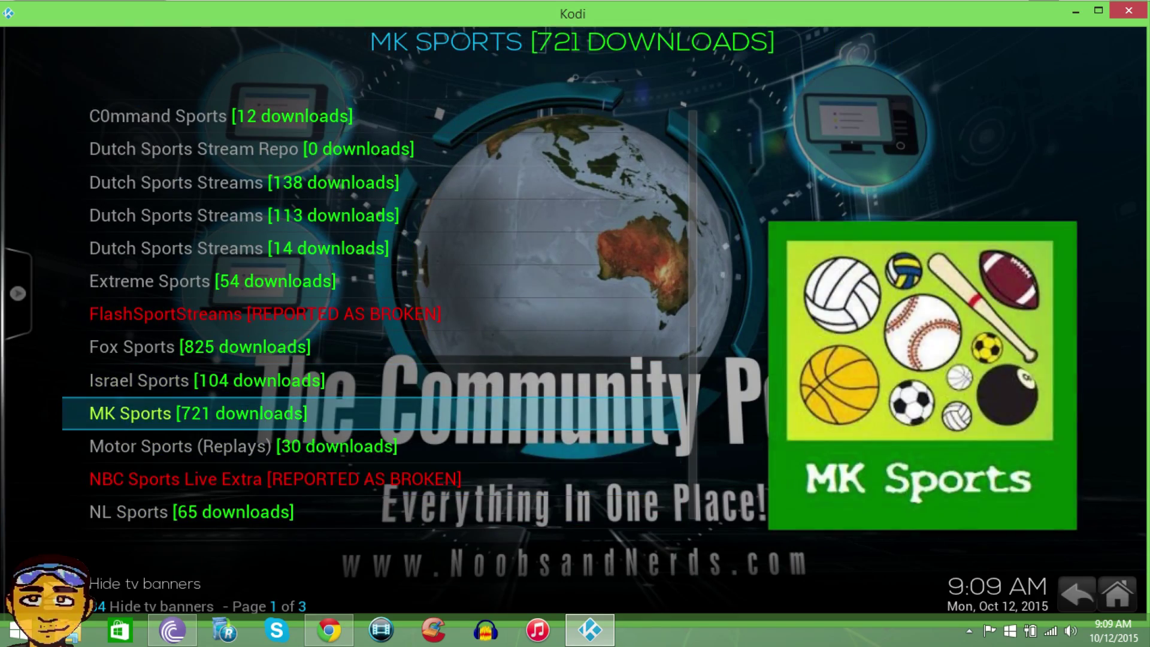
pyautogui.press('Down')
pyautogui.press('Down')
pyautogui.press('Down')
pyautogui.press('Down')
pyautogui.press('Down')
pyautogui.press('Down')
pyautogui.press('Down')
pyautogui.press('Down')
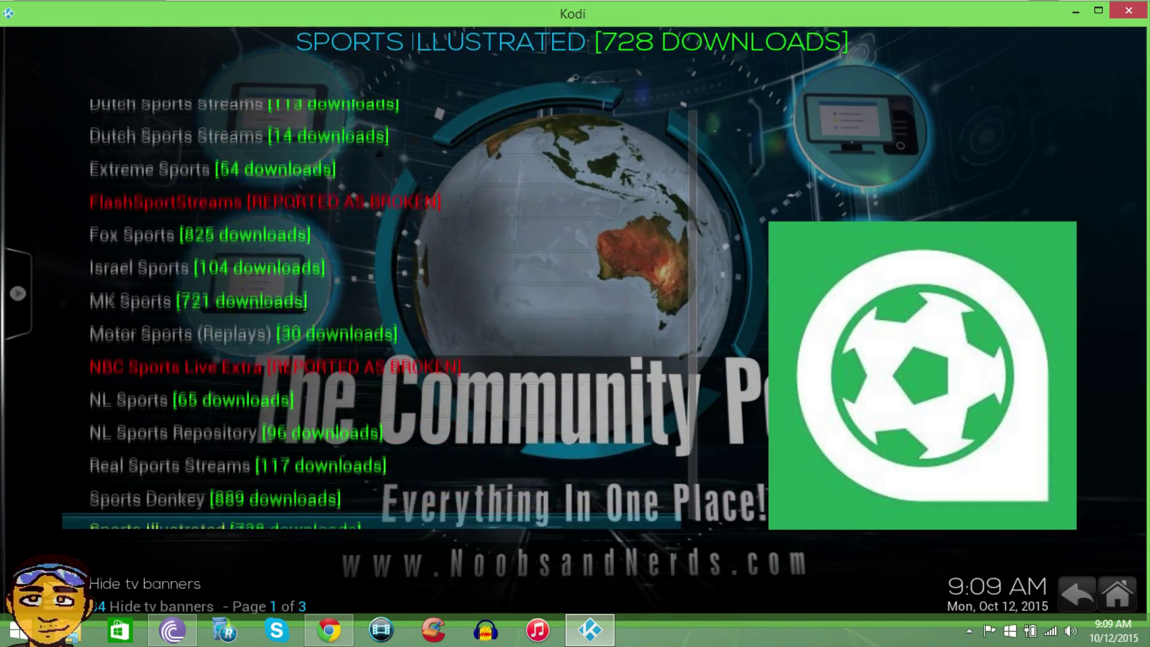
pyautogui.press('Down')
pyautogui.press('Down')
pyautogui.press('Down')
pyautogui.press('Down')
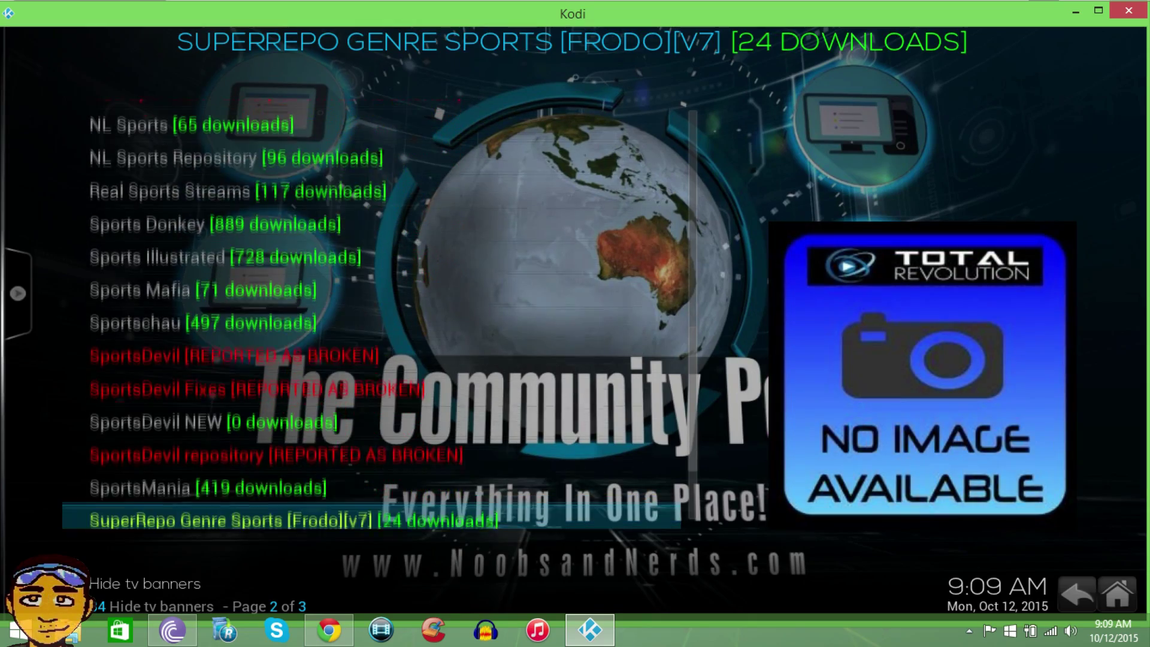
pyautogui.press('Down')
pyautogui.press('Down')
pyautogui.press('Home')
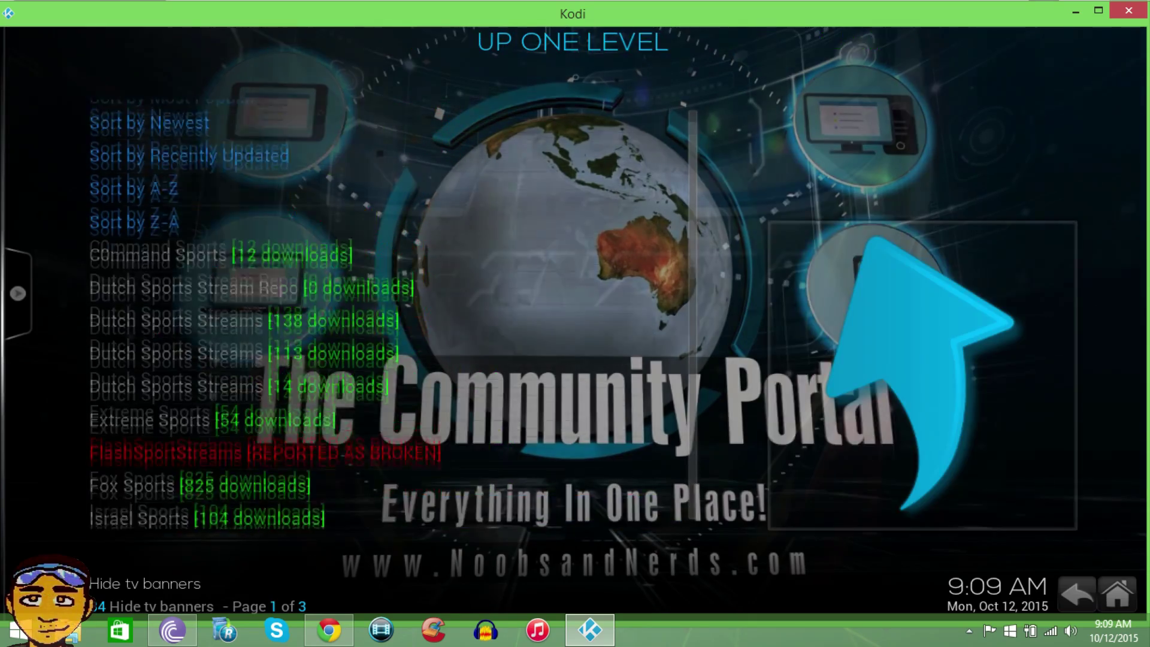
pyautogui.press('Return')
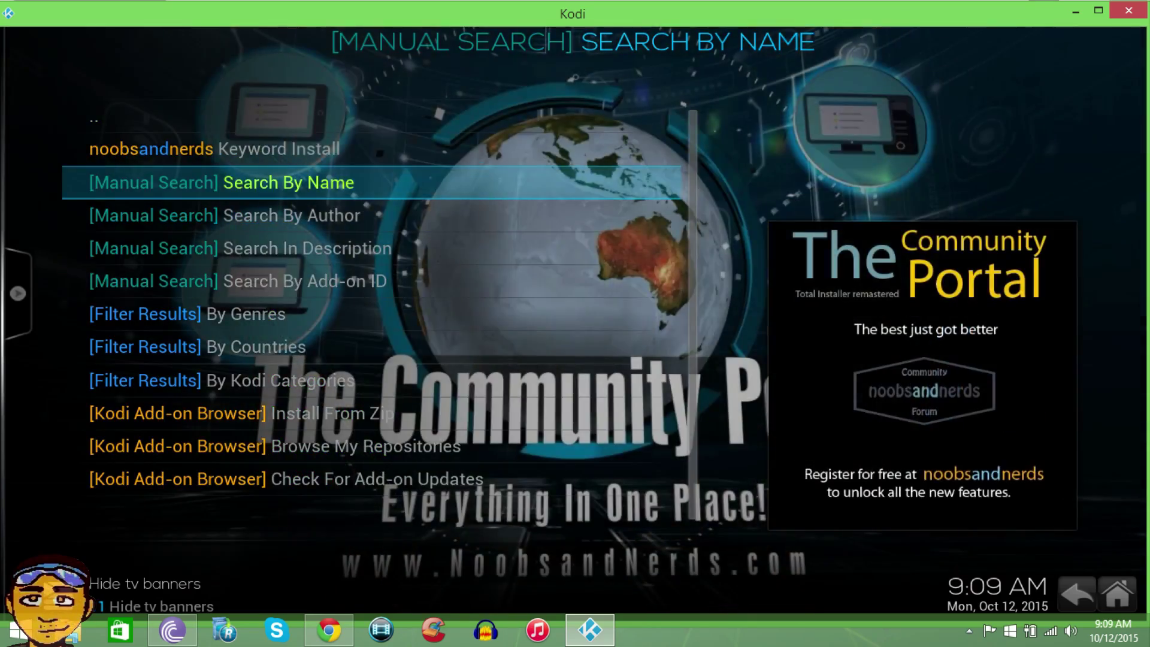
# - Choose '..' in the Manual Search list to reach the Community Portal main menu
pyautogui.press('Home')
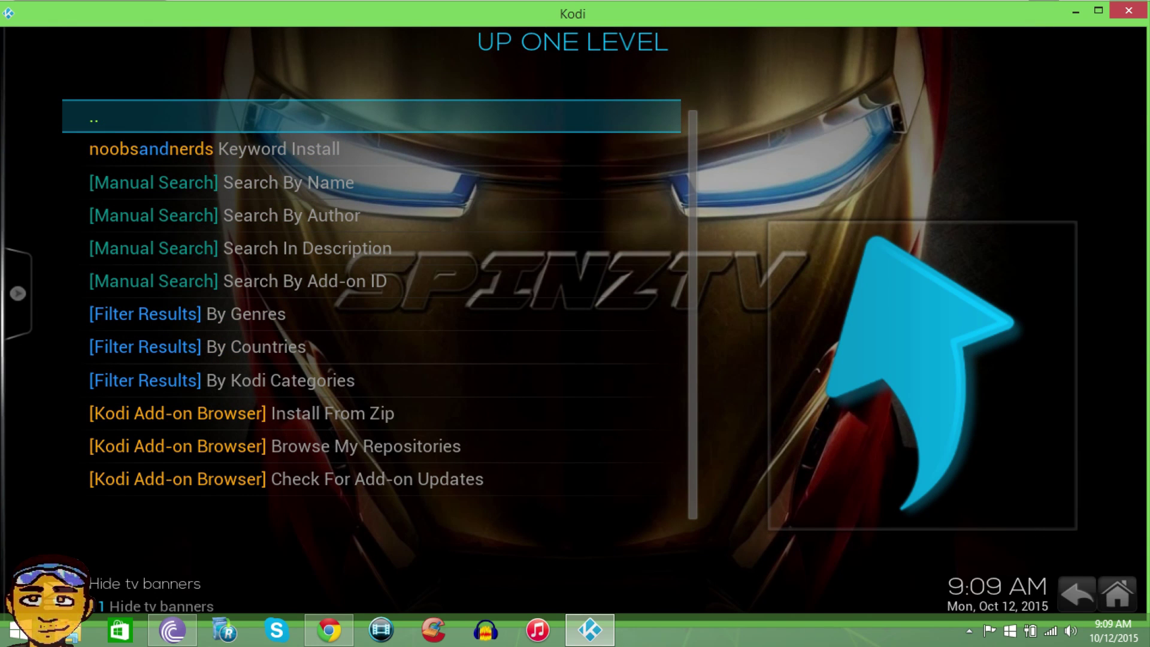
pyautogui.press('Return')
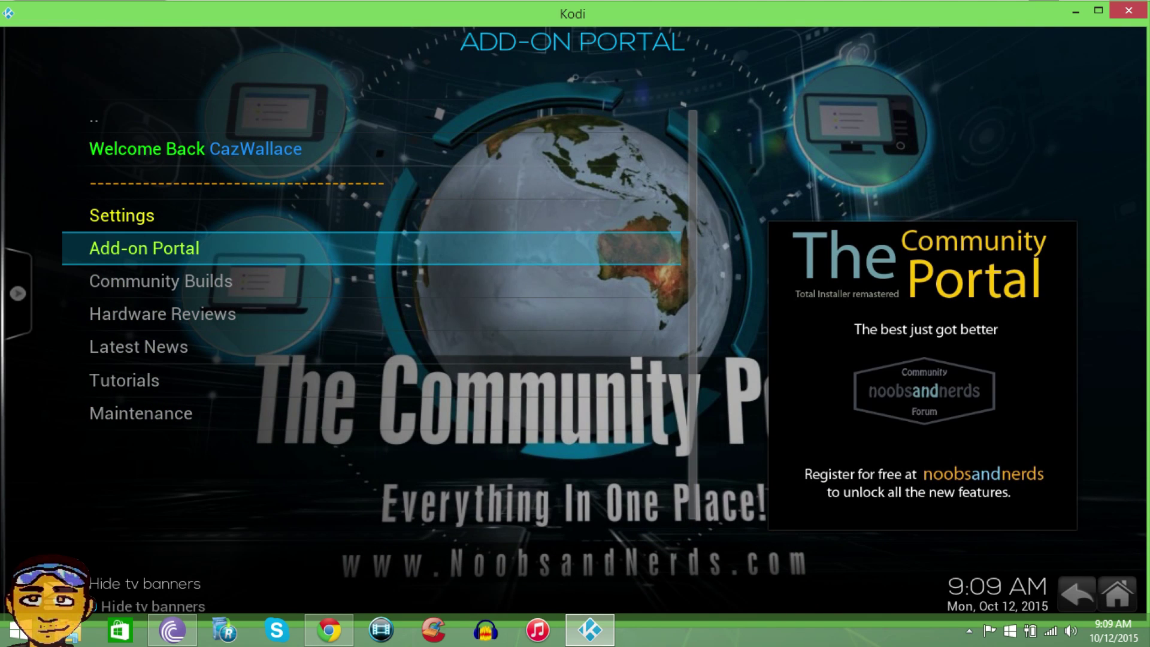